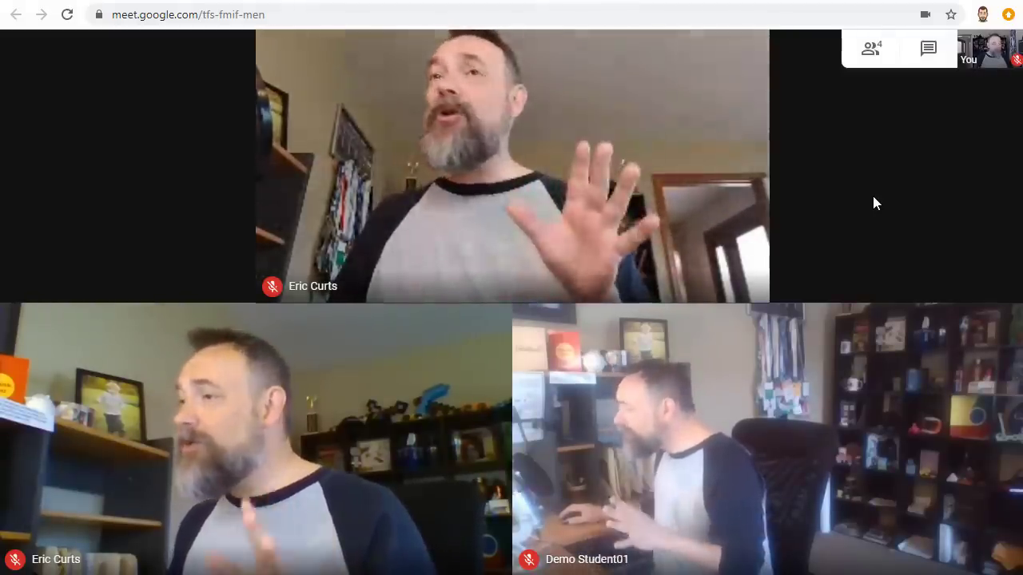
Pin then unpin your own video, and switch the layout to Sidebar.
left_click(989, 51)
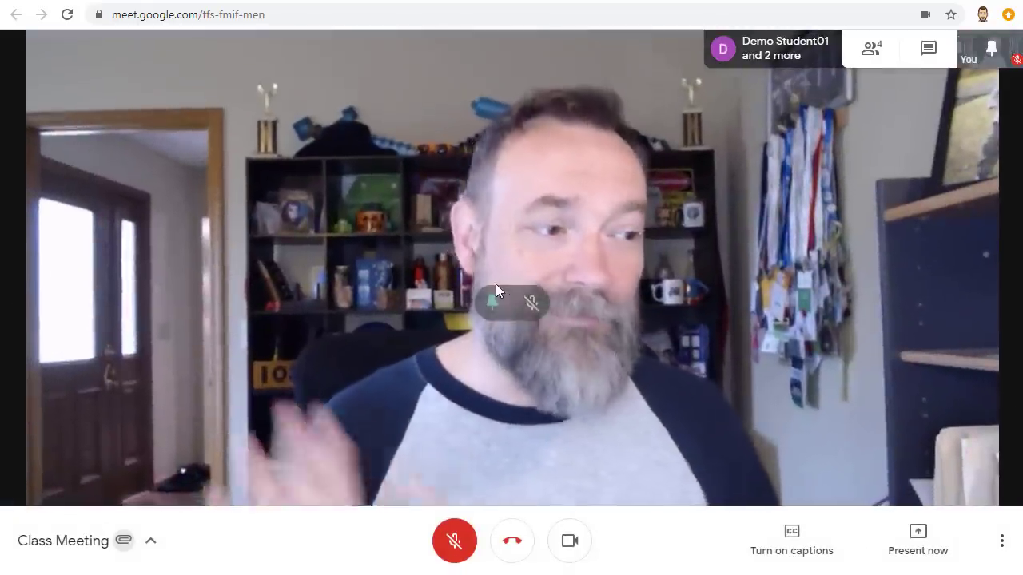
left_click(492, 300)
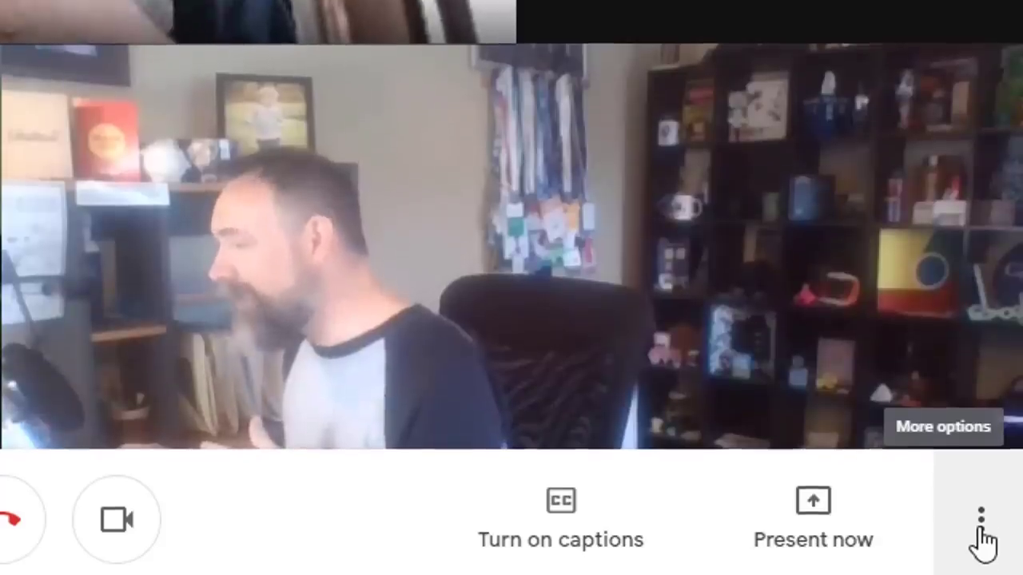
left_click(980, 523)
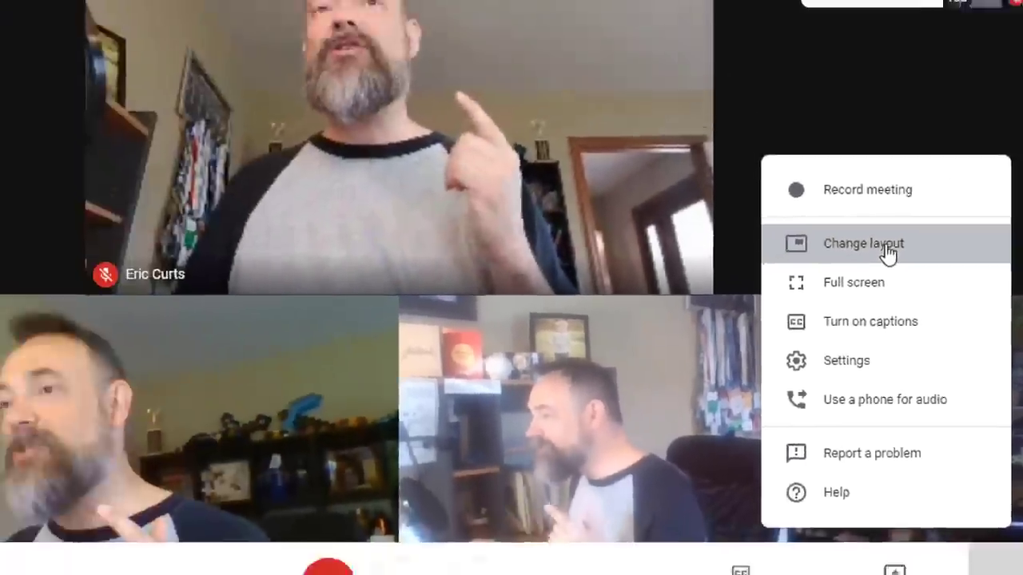
left_click(803, 199)
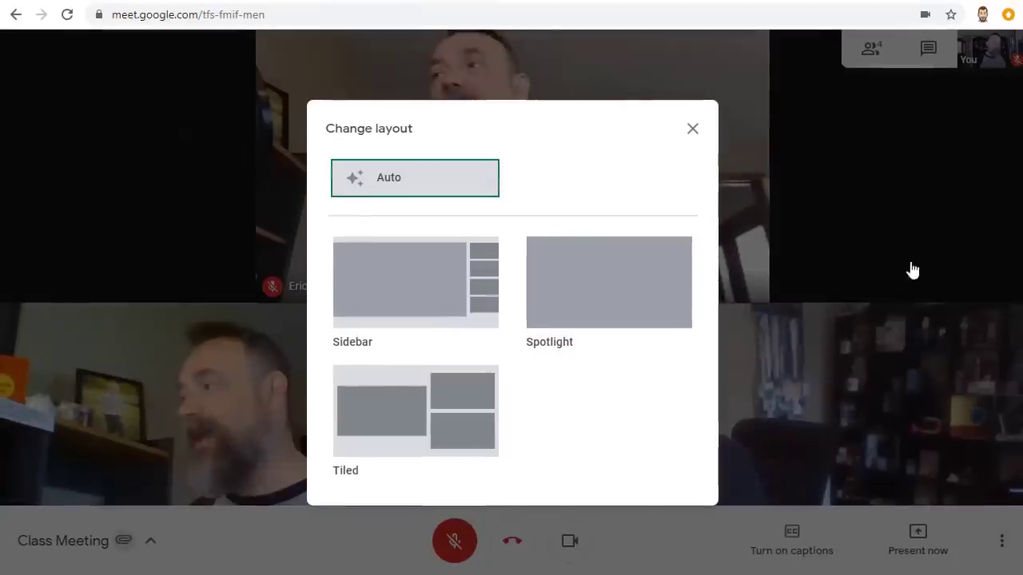
left_click(439, 296)
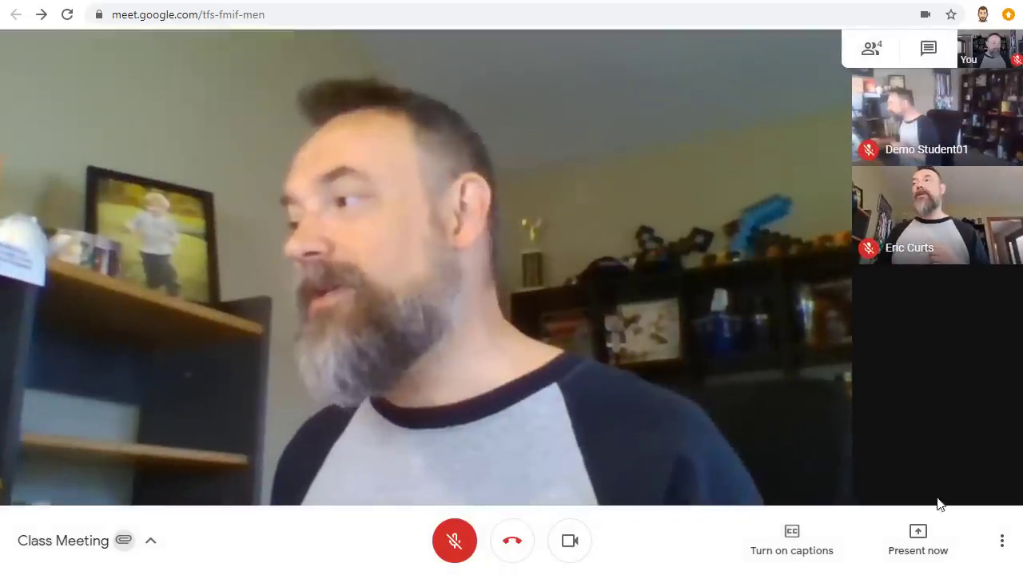
Try the Spotlight layout, settle on Tiled, then reopen and close Change layout unchanged.
left_click(1003, 546)
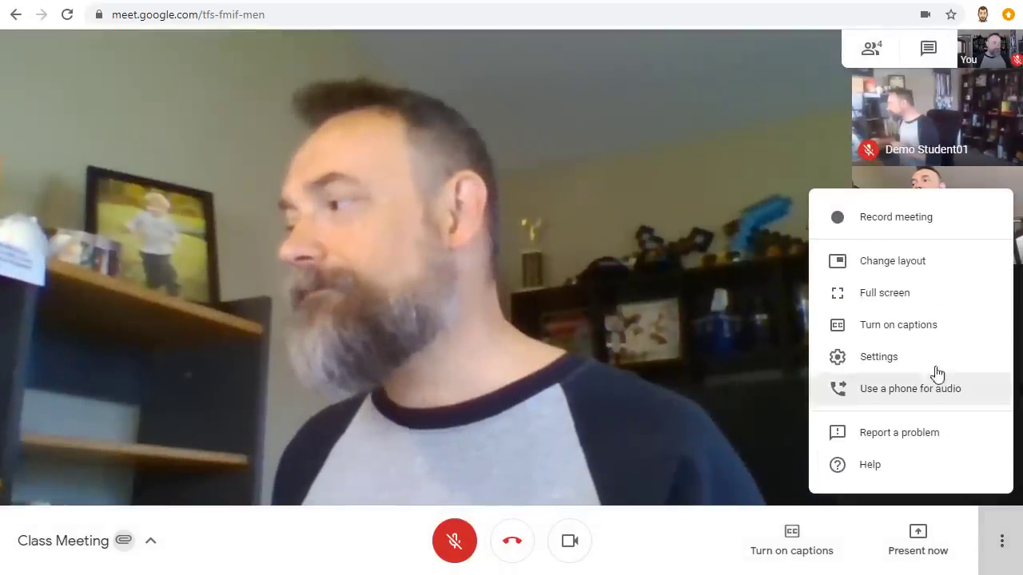
left_click(913, 267)
left_click(642, 305)
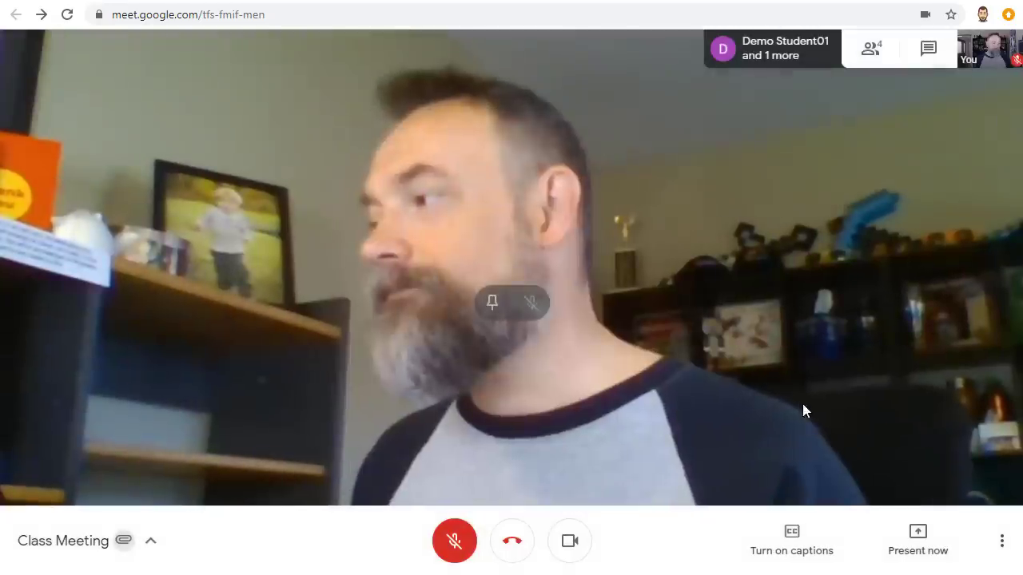
left_click(1002, 545)
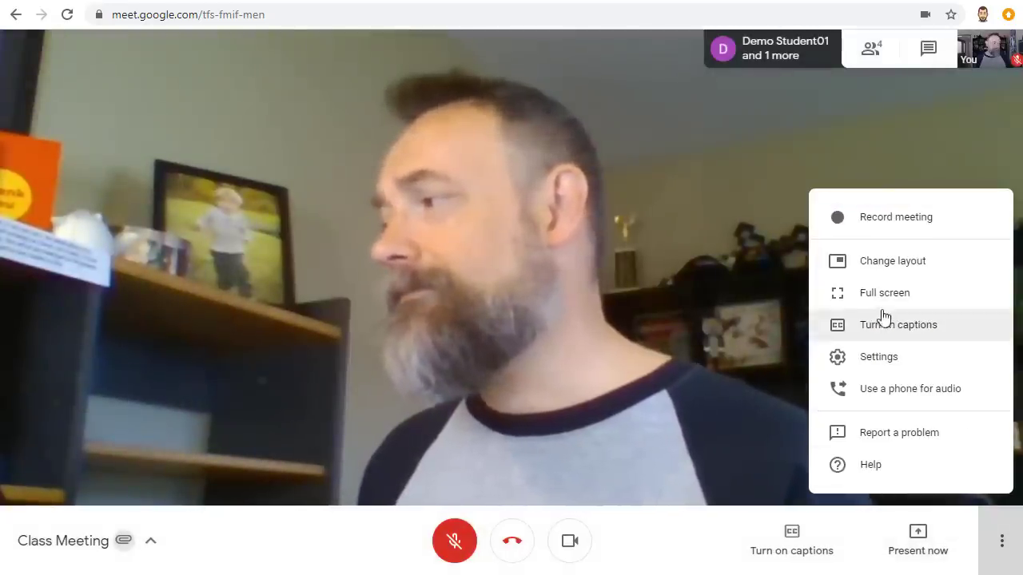
left_click(893, 263)
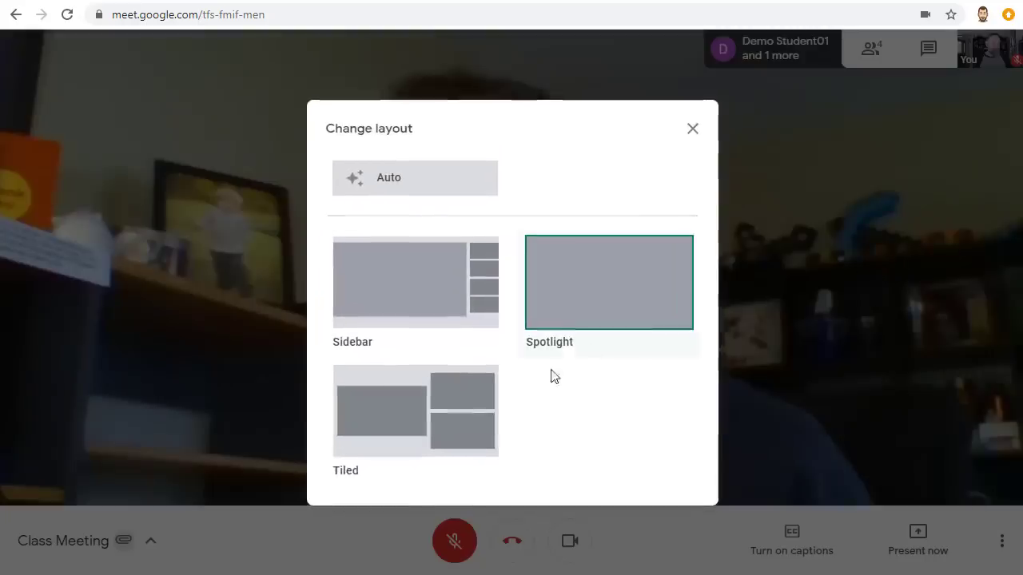
left_click(466, 418)
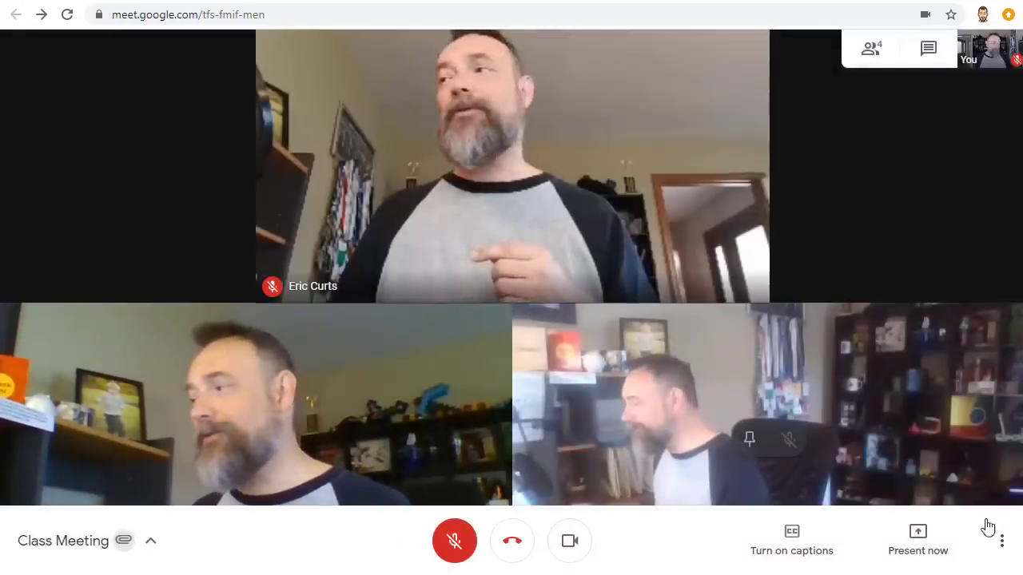
left_click(1002, 546)
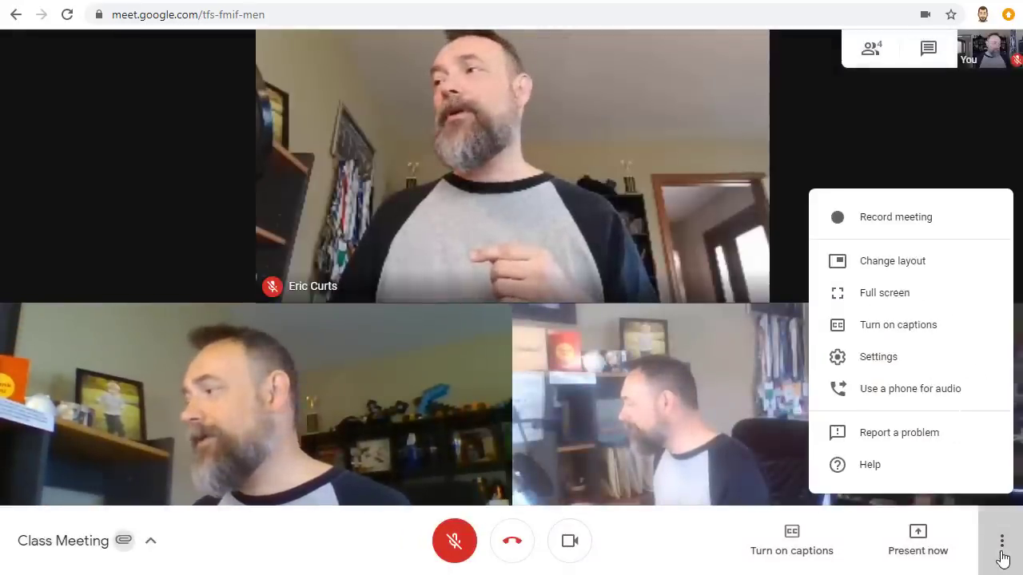
left_click(904, 267)
left_click(803, 378)
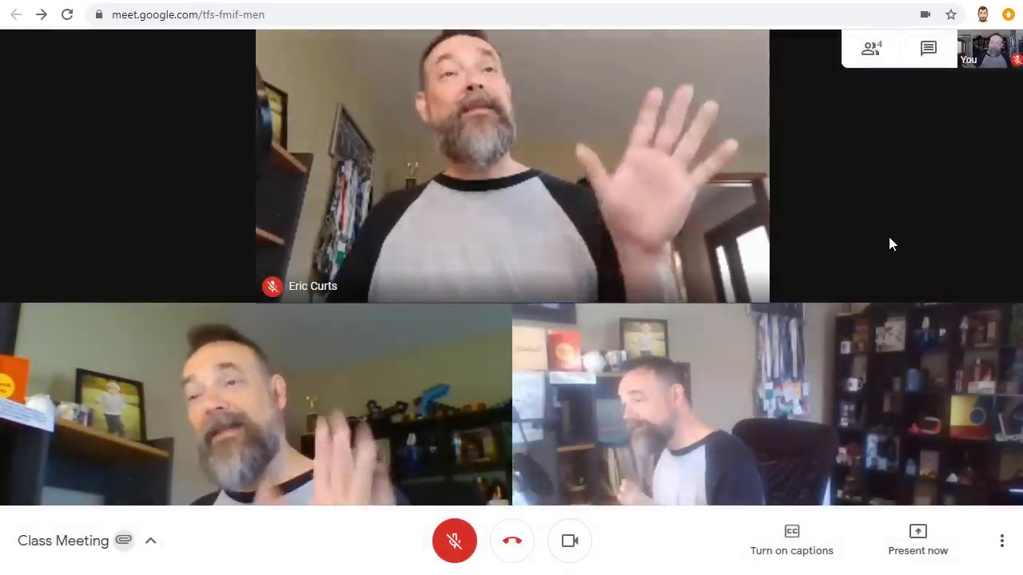
left_click(491, 177)
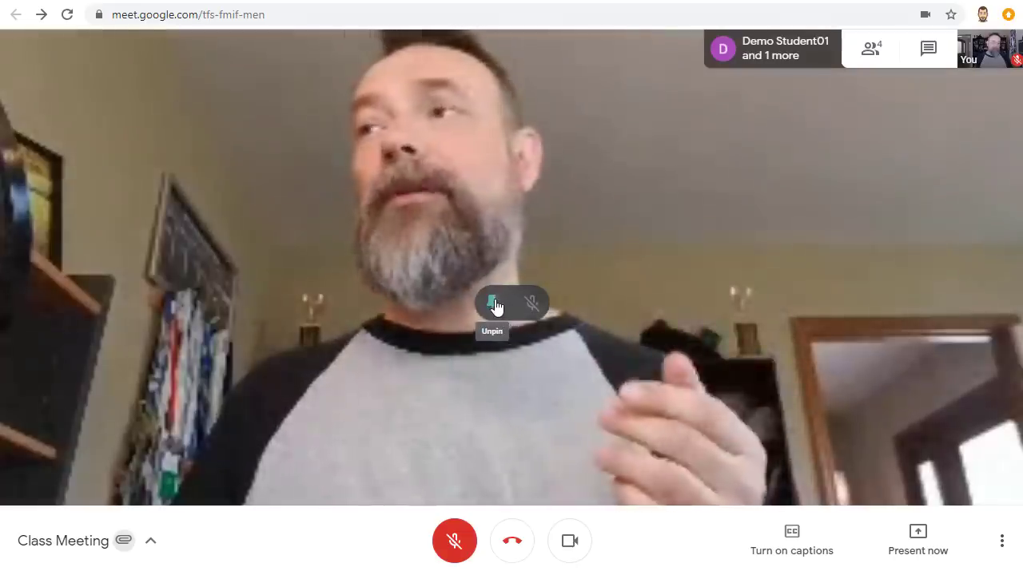
left_click(492, 305)
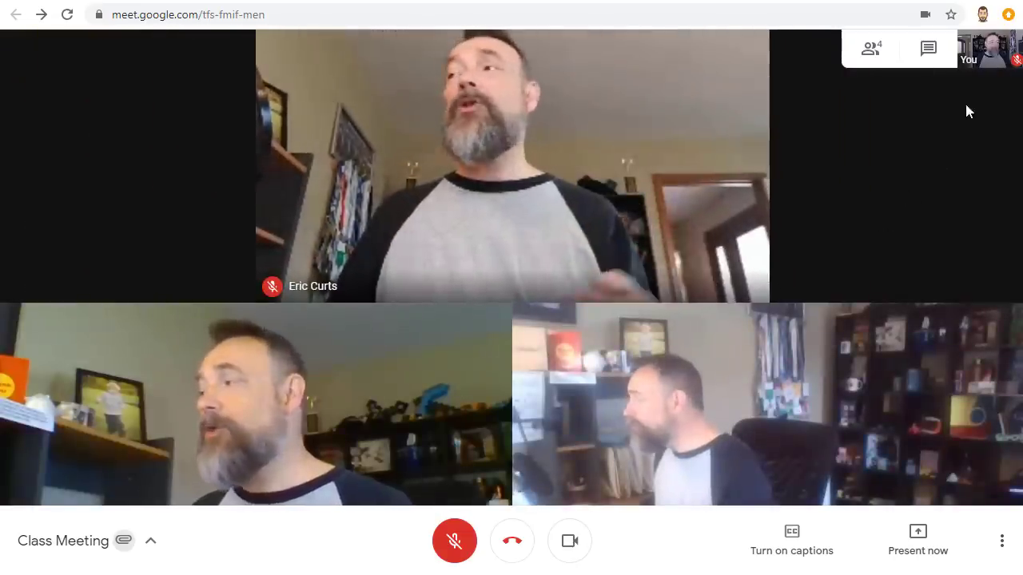
left_click(993, 60)
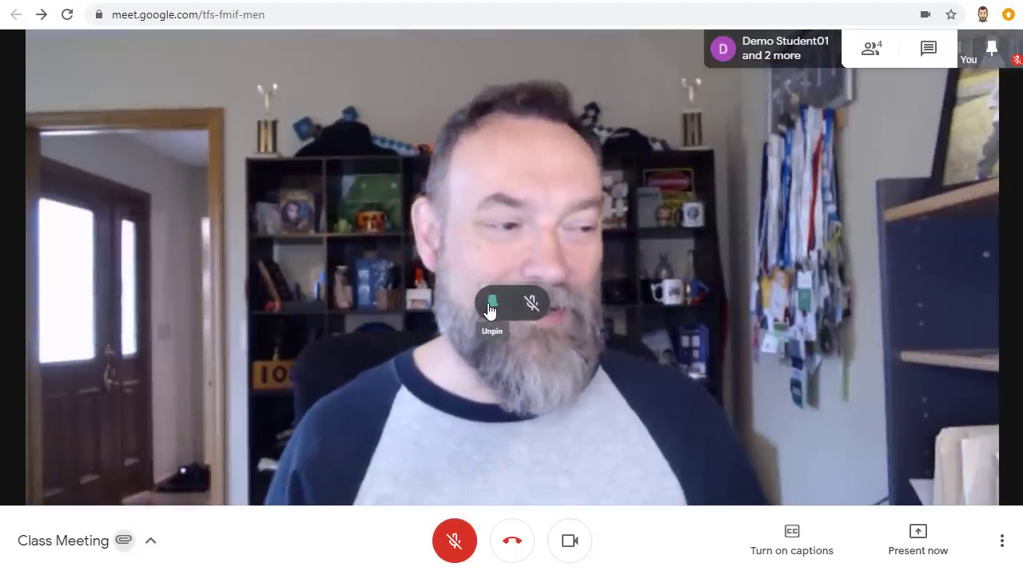
left_click(492, 304)
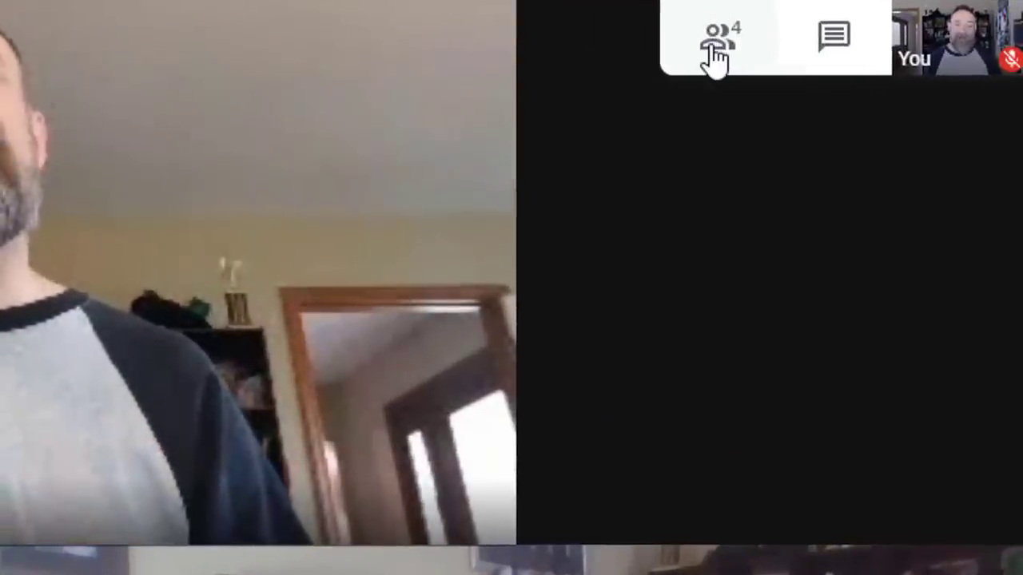
Open the participant list, start and cancel removing the student, then open Add people.
left_click(715, 62)
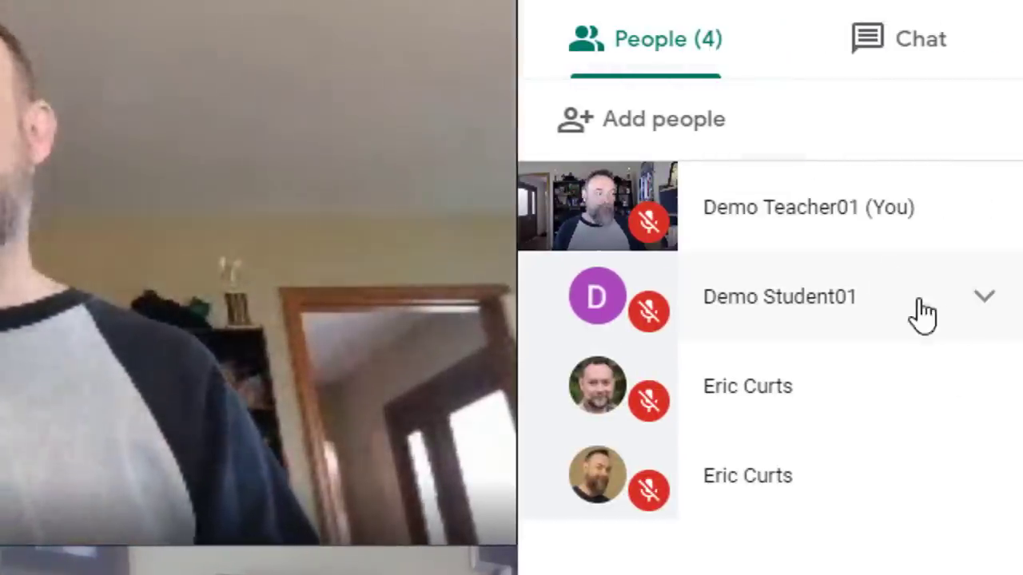
left_click(982, 313)
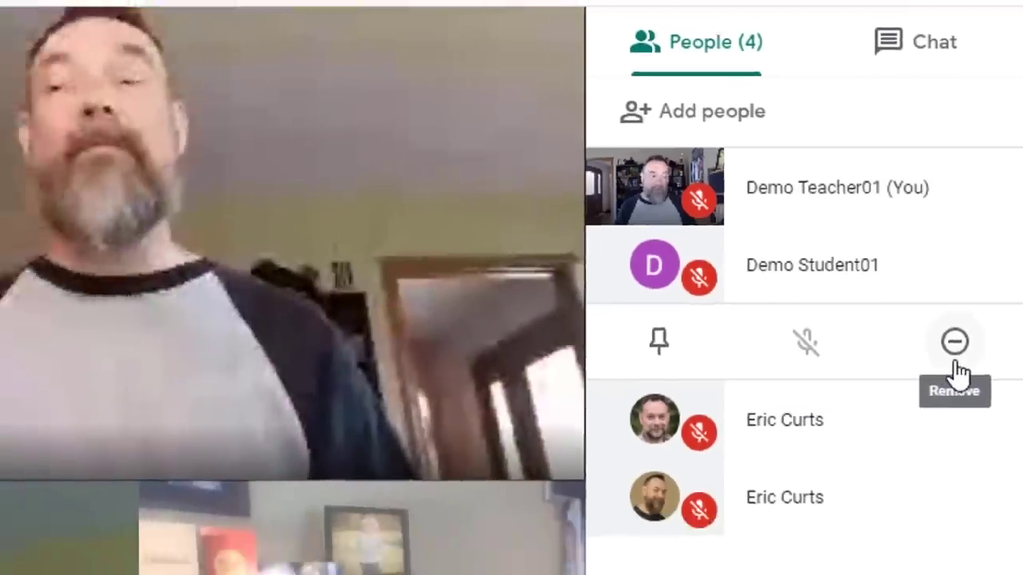
left_click(946, 411)
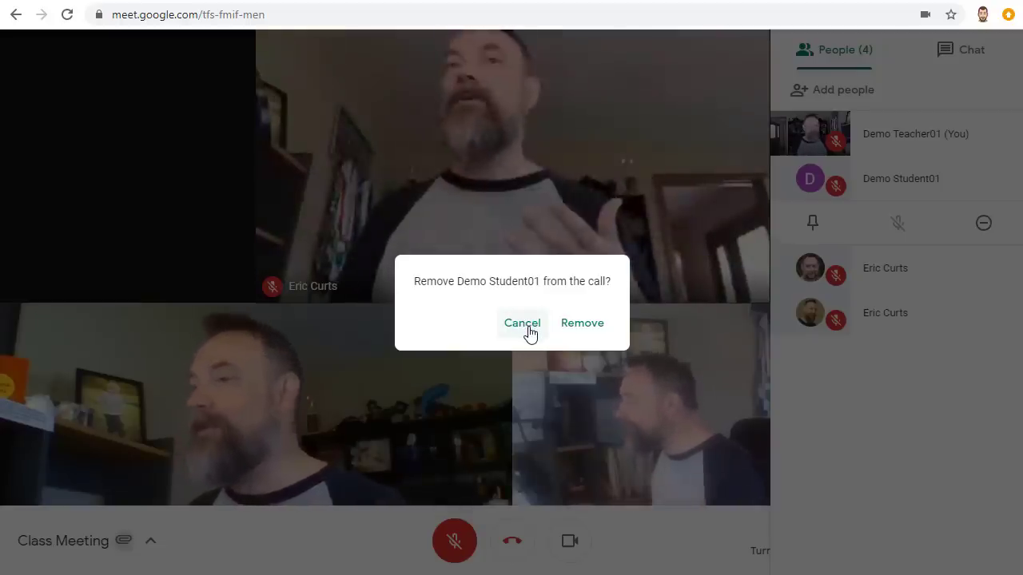
left_click(529, 334)
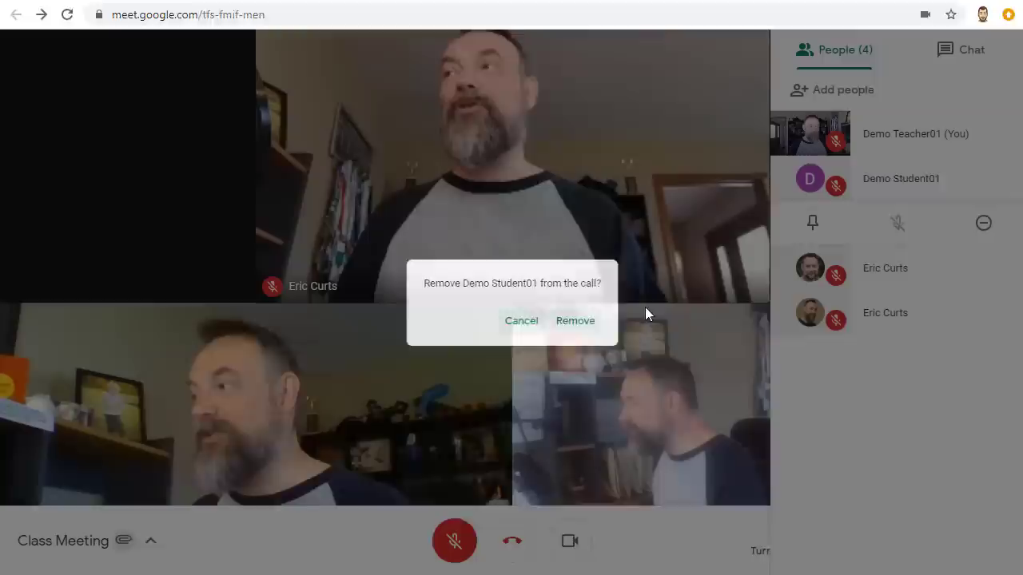
left_click(984, 182)
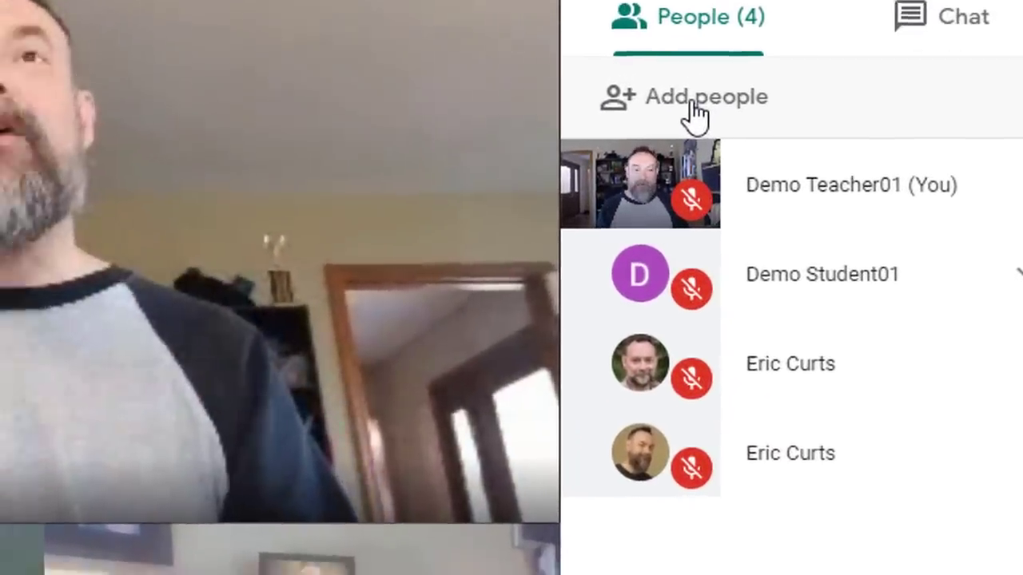
left_click(651, 124)
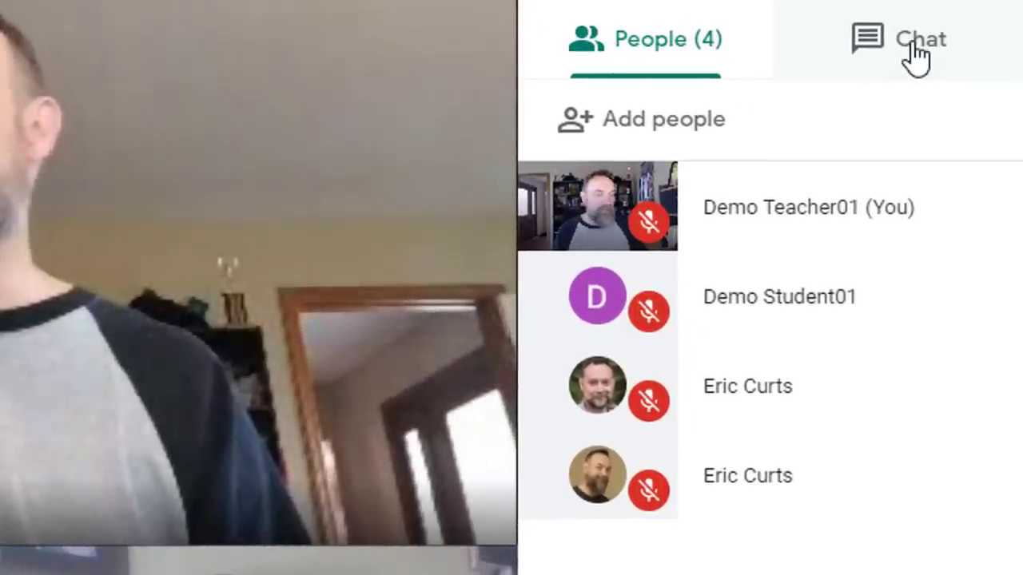
Send the helpful-links question in the meeting chat, then close the chat panel.
left_click(913, 44)
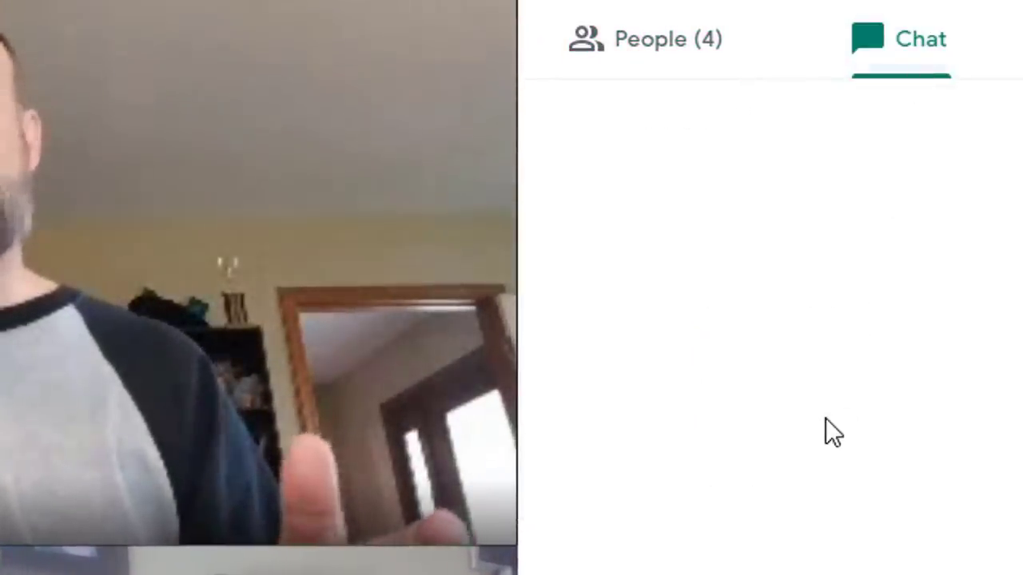
key("Return")
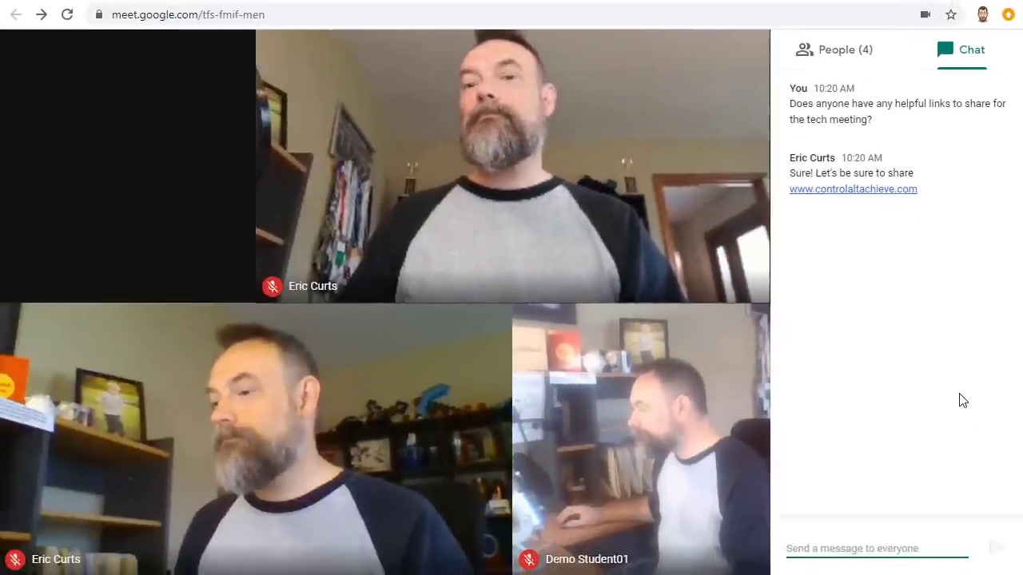
left_click(819, 143)
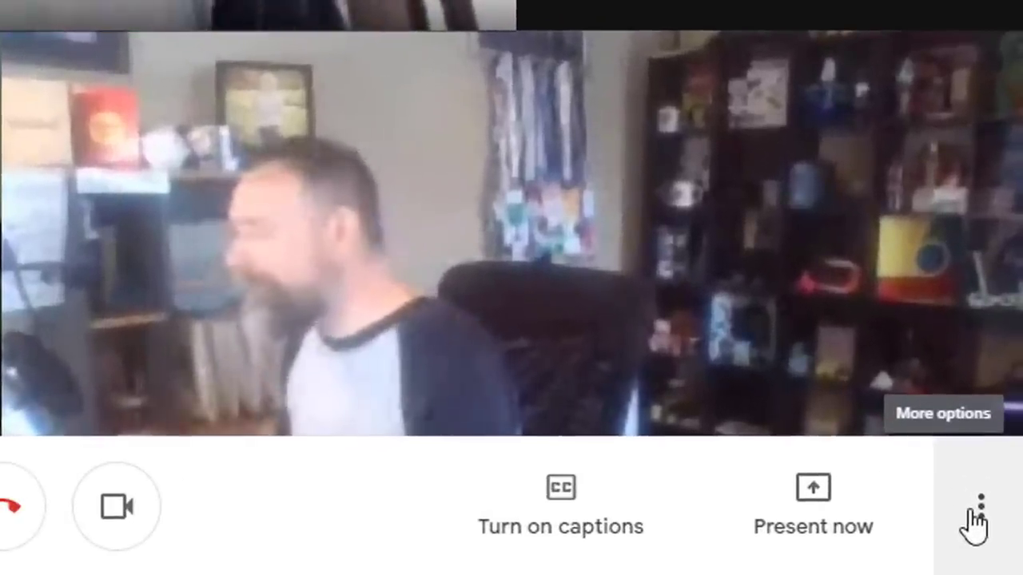
Review the Audio and Video settings (Yeti microphone, C920 webcam at 360p), then reopen More options.
left_click(978, 516)
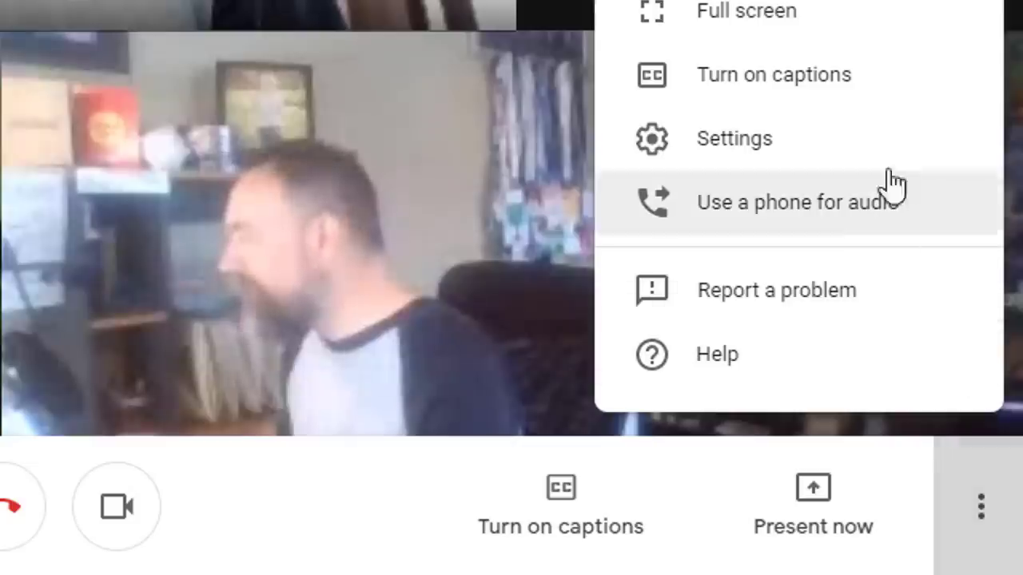
left_click(815, 152)
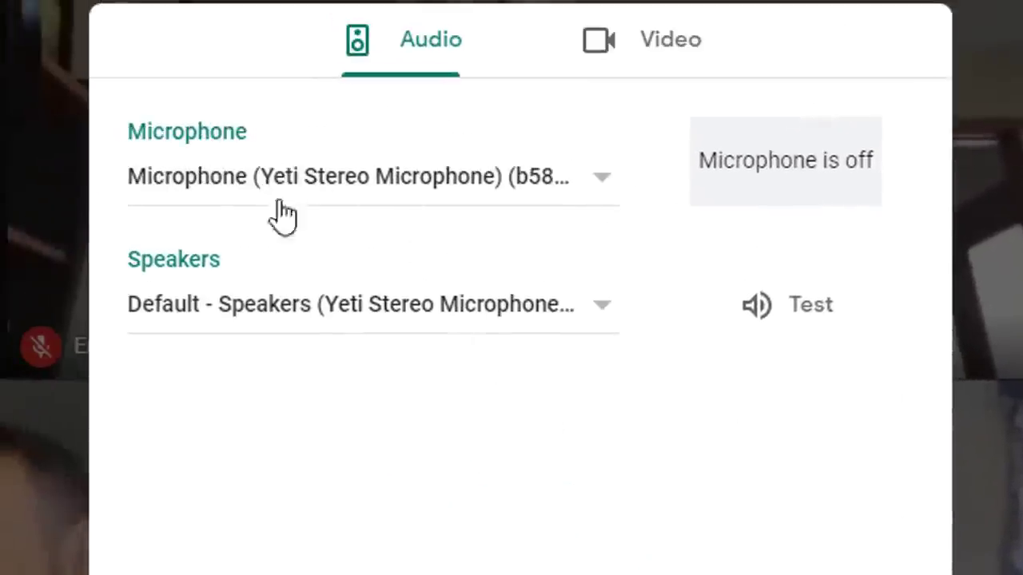
left_click(621, 51)
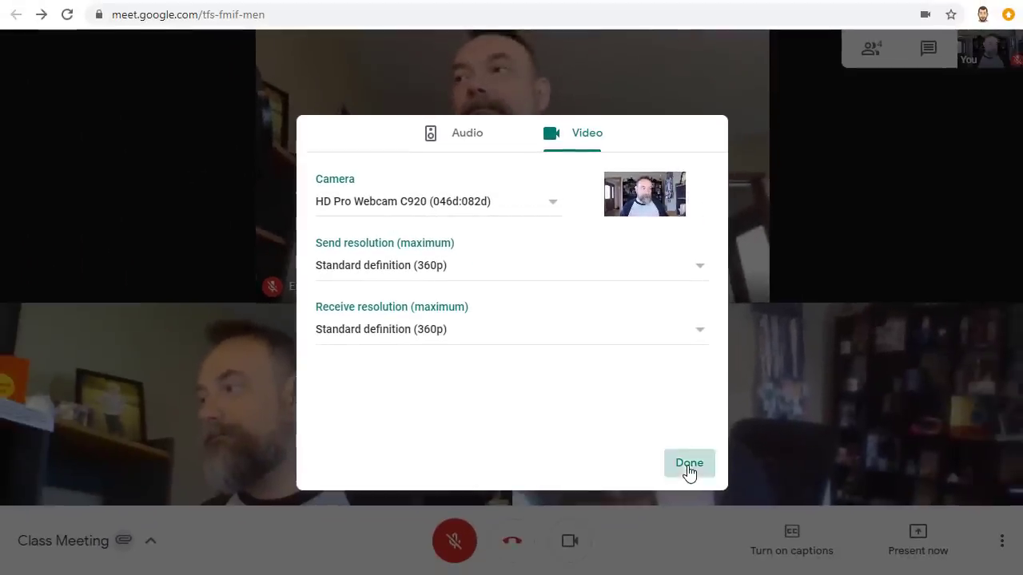
left_click(689, 465)
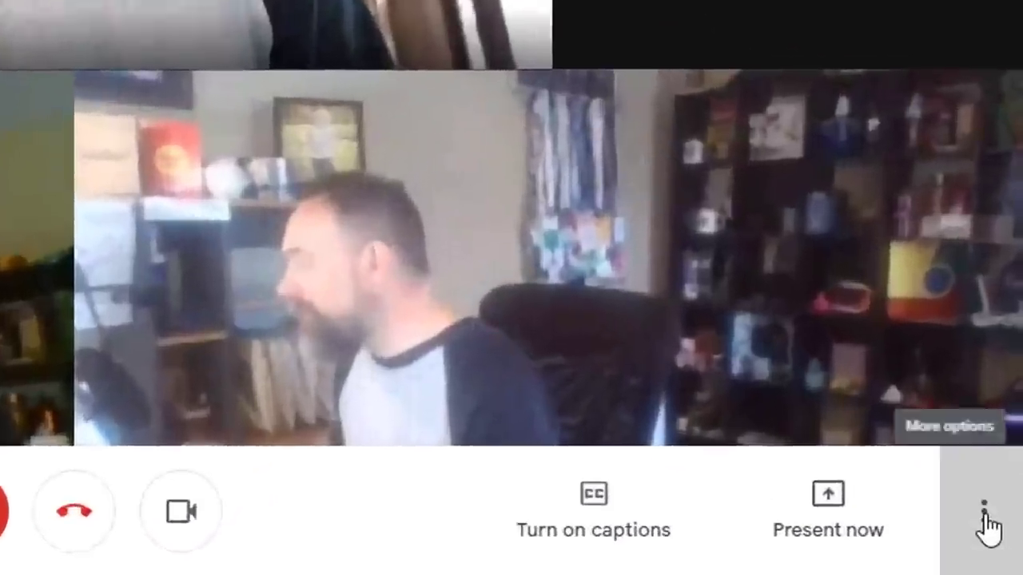
left_click(1001, 541)
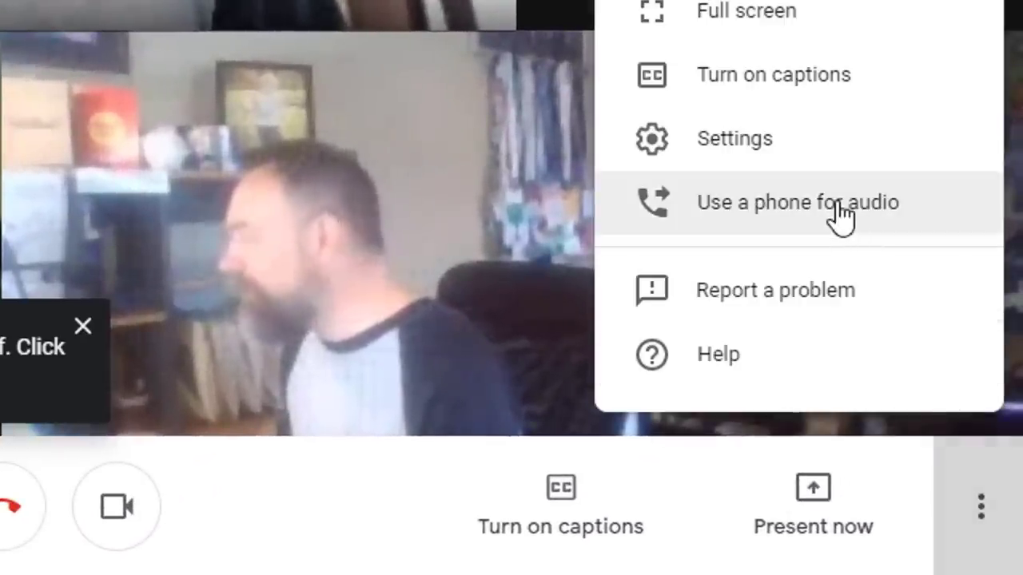
View the 'Use a phone for audio' Call me option and dismiss it without a number.
left_click(836, 216)
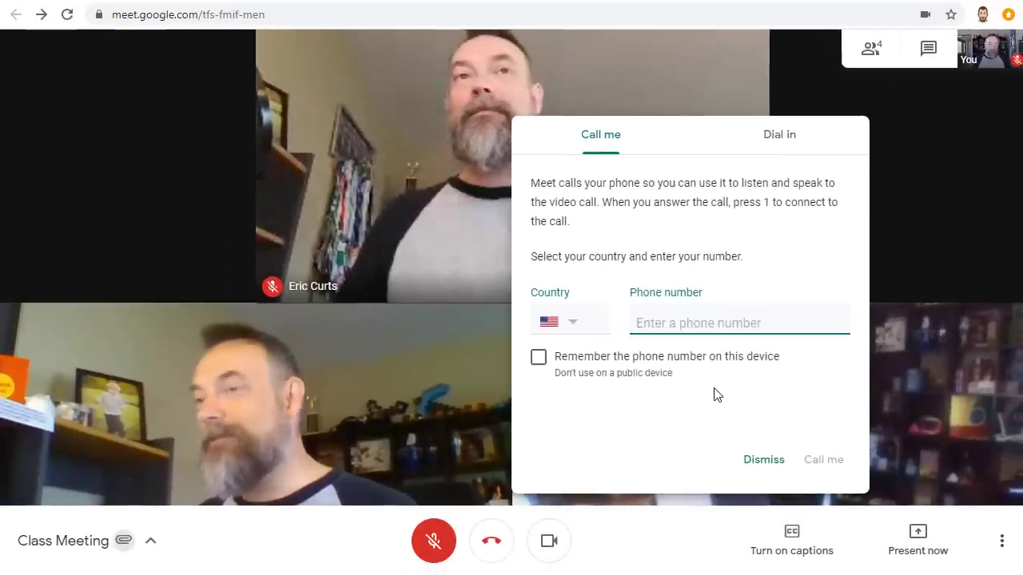
left_click(700, 557)
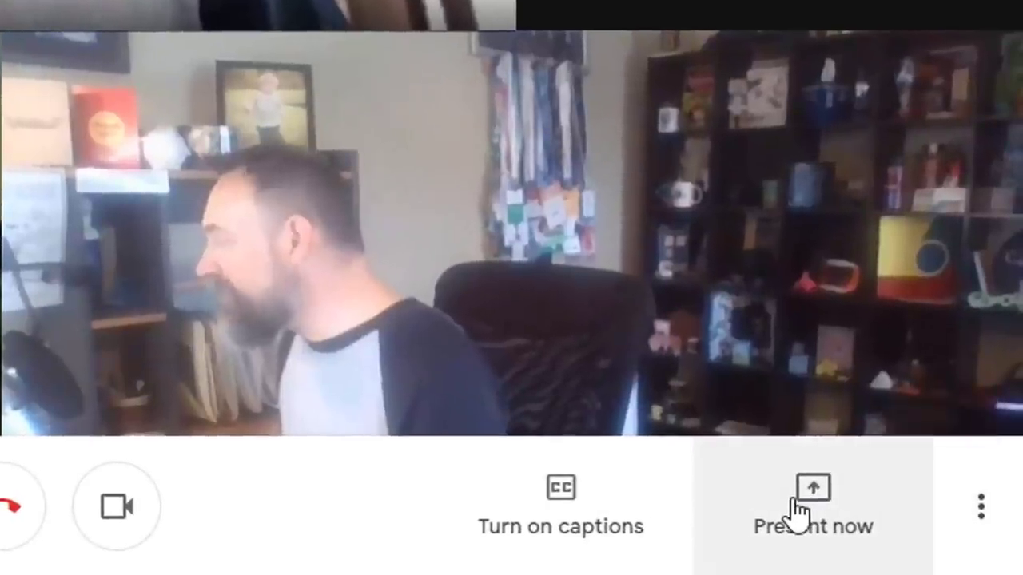
Present your entire screen, sharing Screen 2 with the Hipster Google slideshow.
left_click(799, 509)
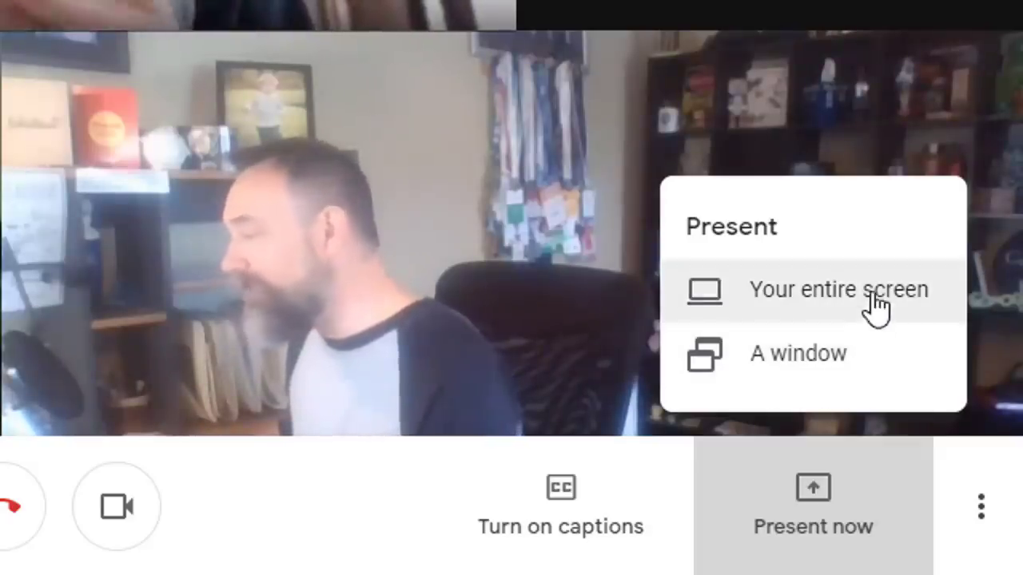
left_click(876, 297)
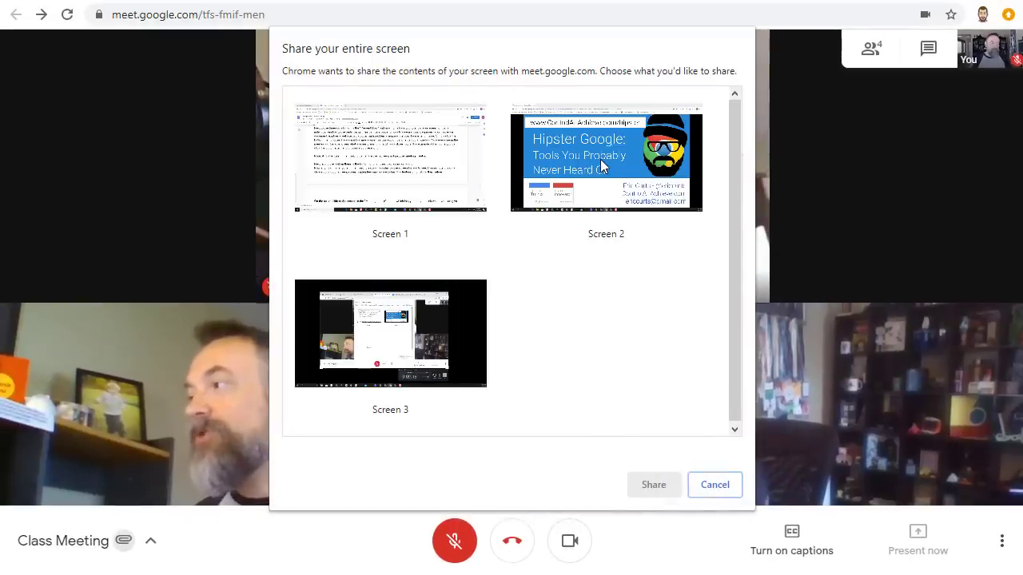
left_click(600, 159)
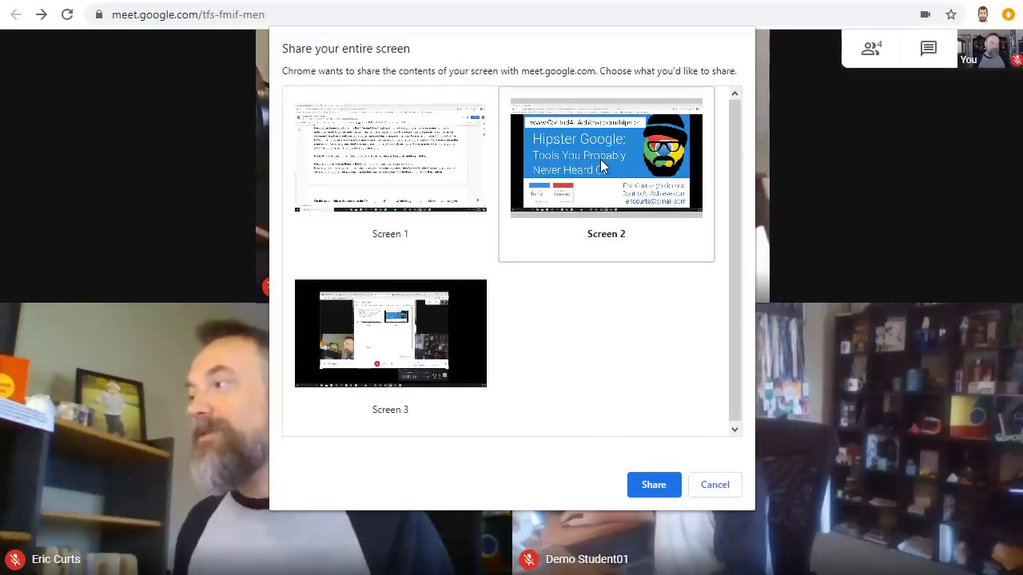
left_click(655, 483)
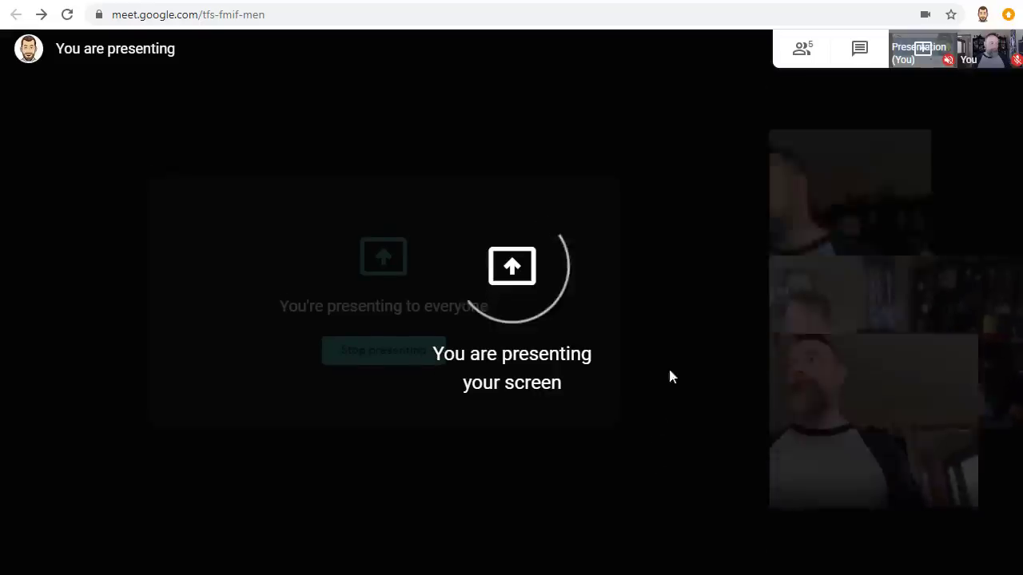
left_click(911, 55)
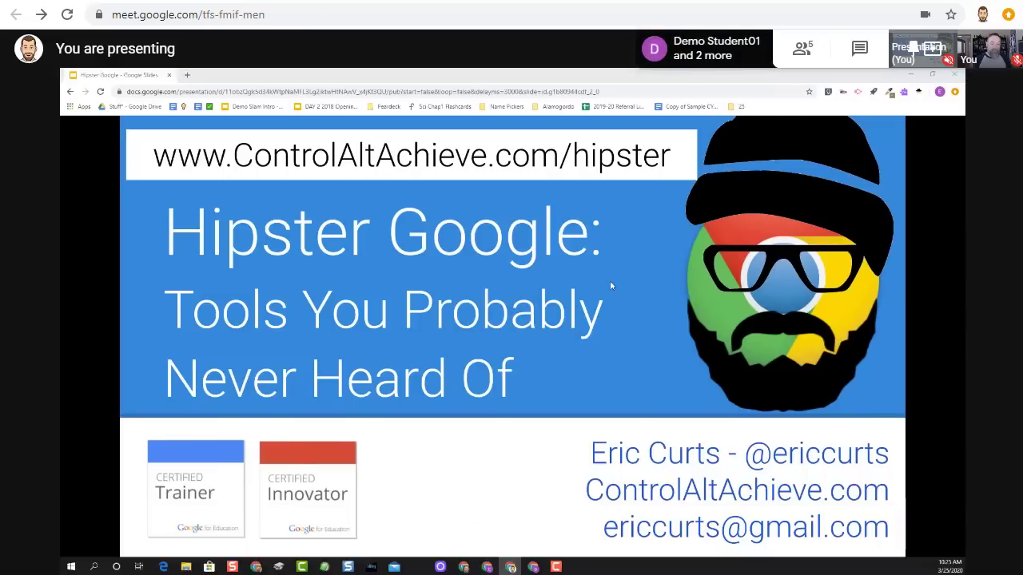
Advance the slideshow through the presenter and Session Agenda slides to Search Tools.
key("Right")
key("Right")
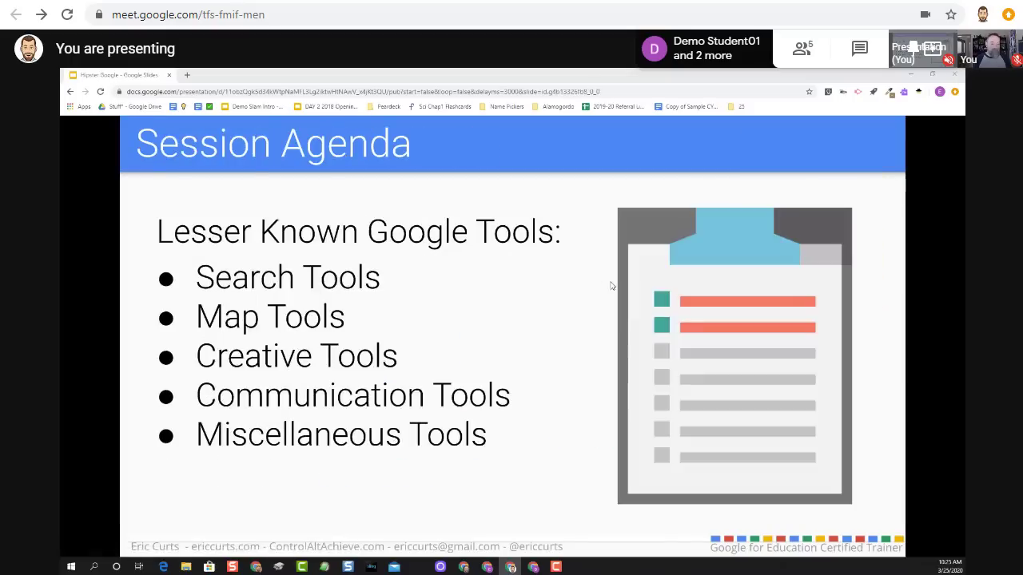
key("Right")
key("Right")
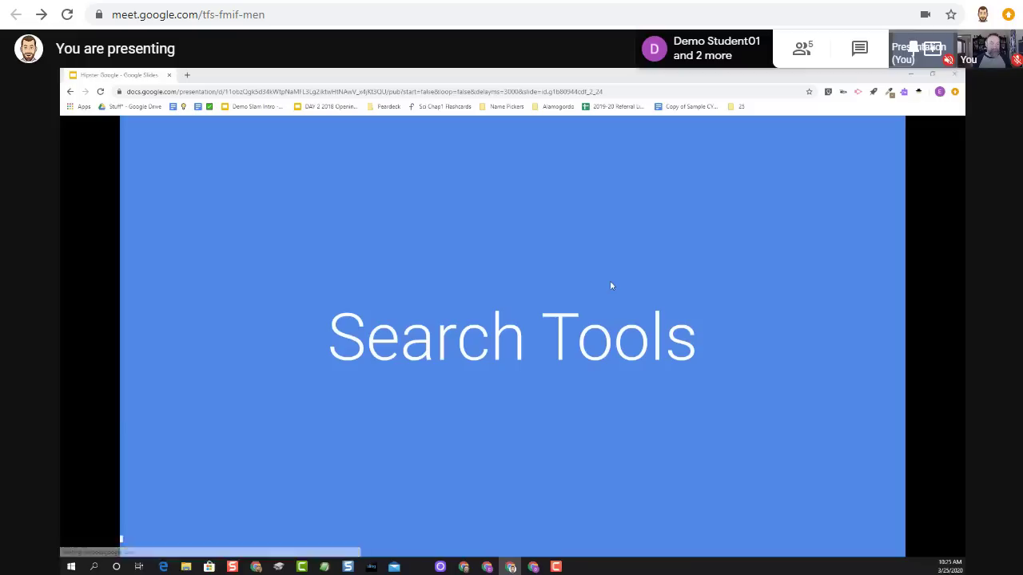
key("Right")
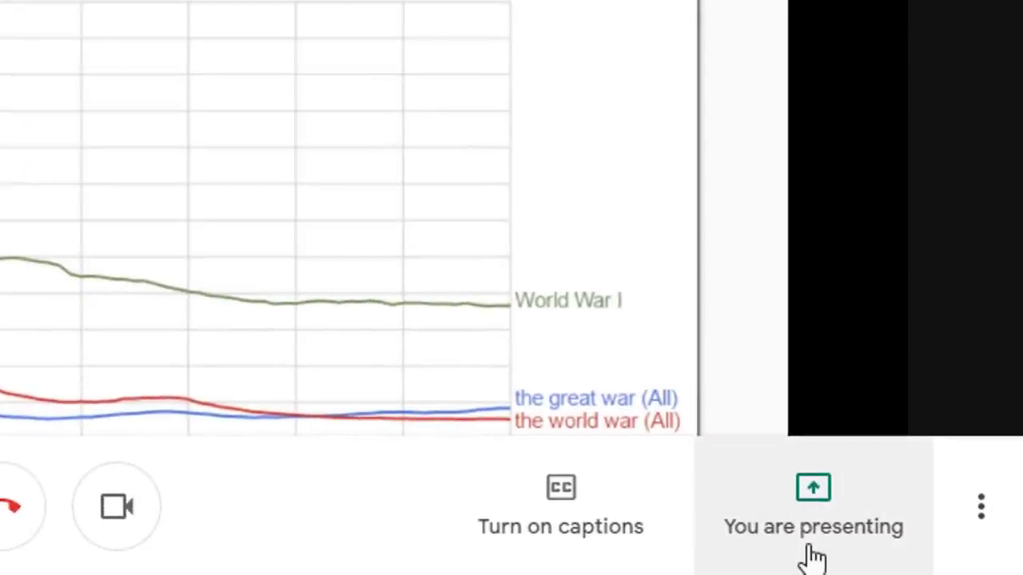
Stop presenting the screen and turn on live captions.
left_click(813, 551)
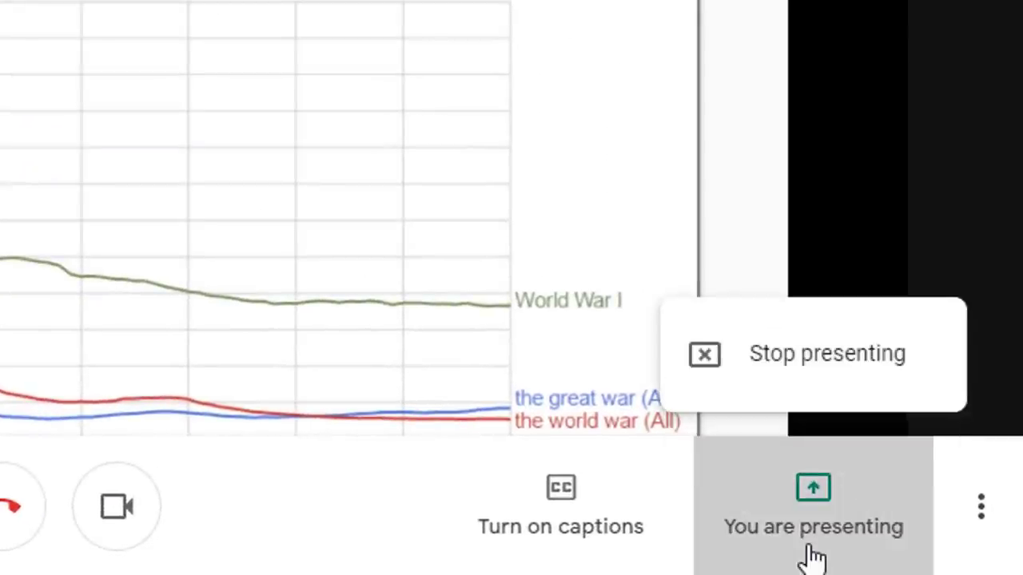
left_click(833, 360)
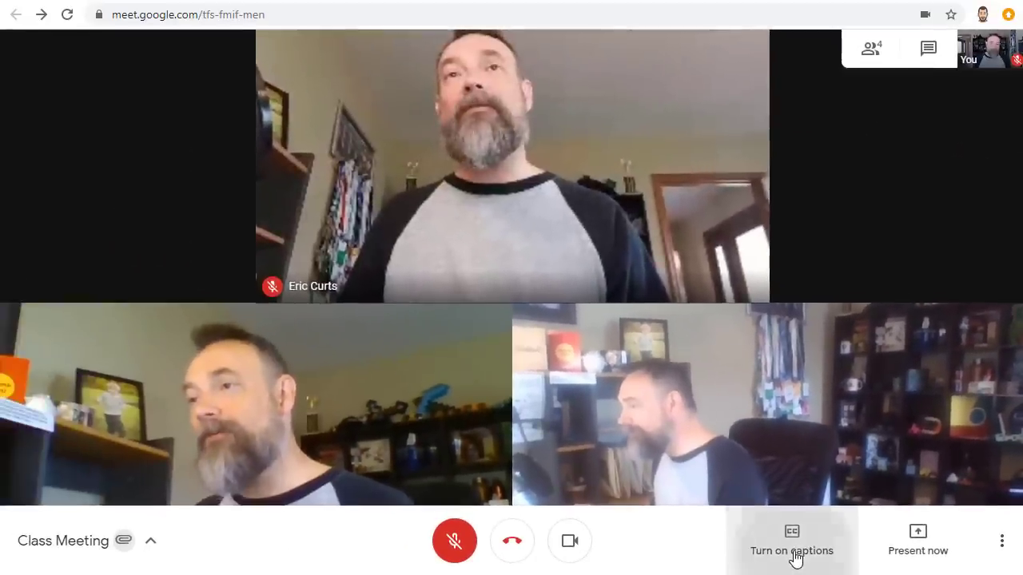
left_click(793, 556)
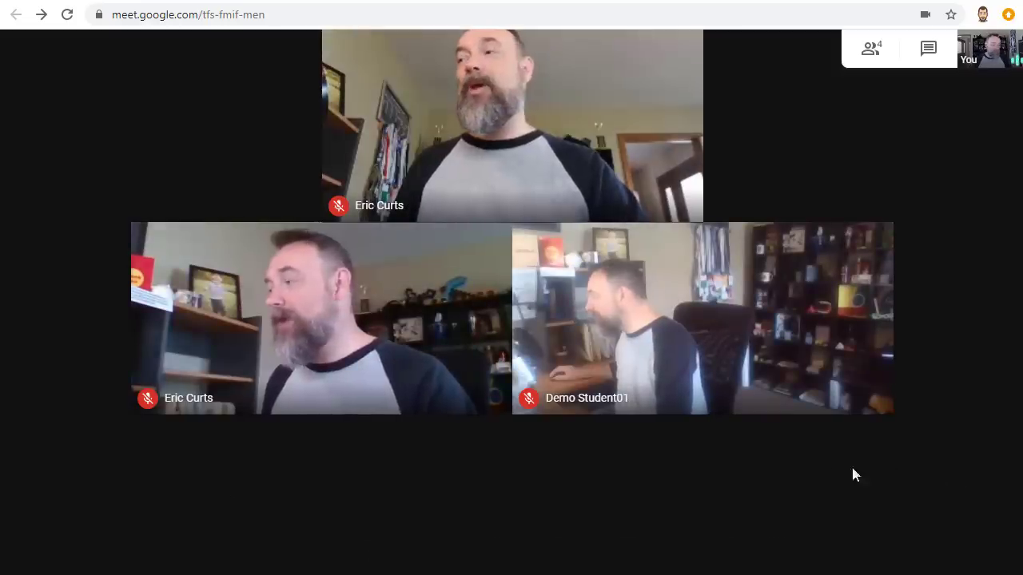
Turn captions back off and mute the microphone with Ctrl+D.
mouse_move(783, 456)
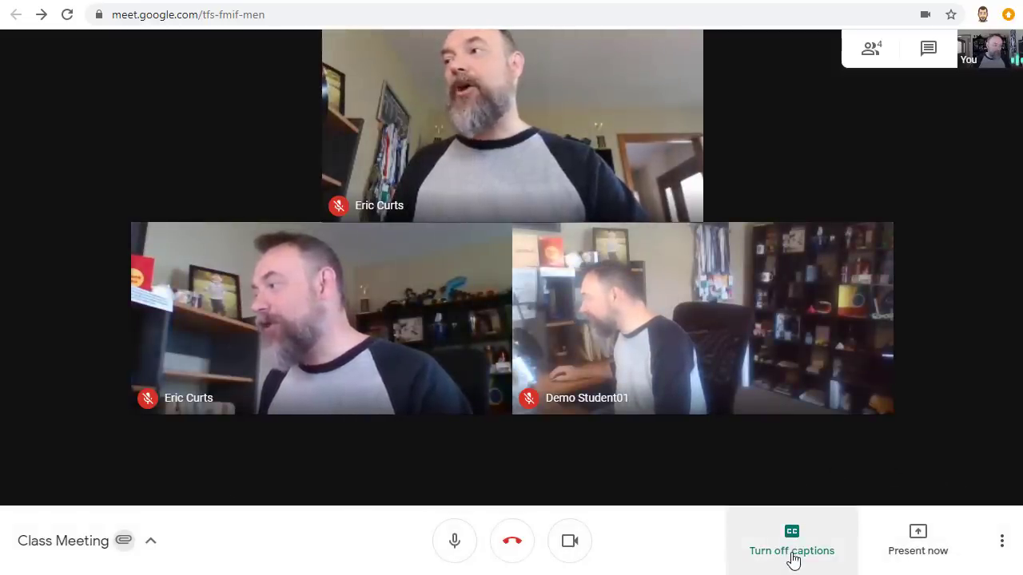
left_click(792, 551)
key("ctrl+d")
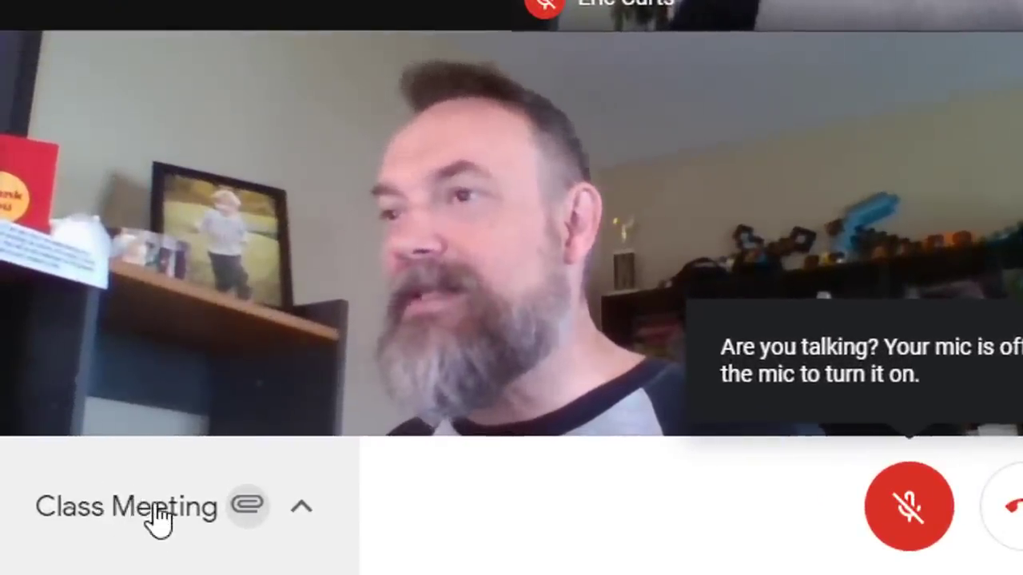
Open meeting details, view the Class Syllabus and Persuasive Writing attachments, then close the panel.
left_click(160, 518)
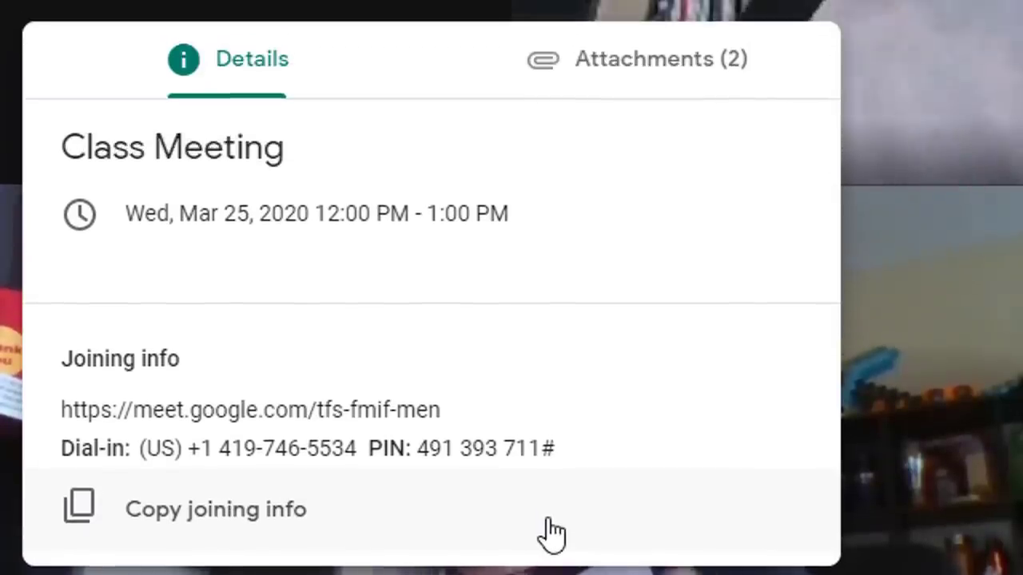
left_click(667, 64)
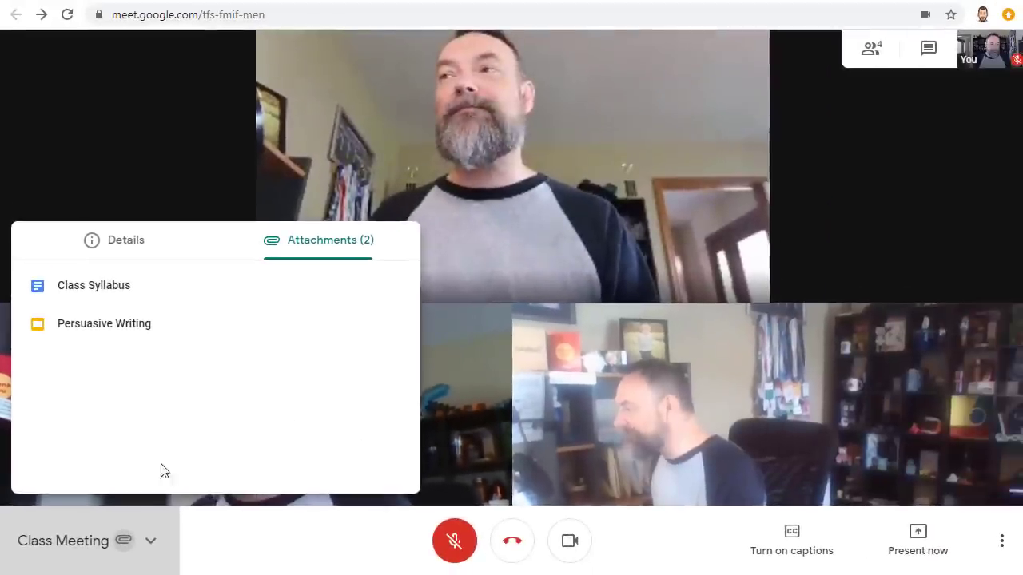
left_click(406, 549)
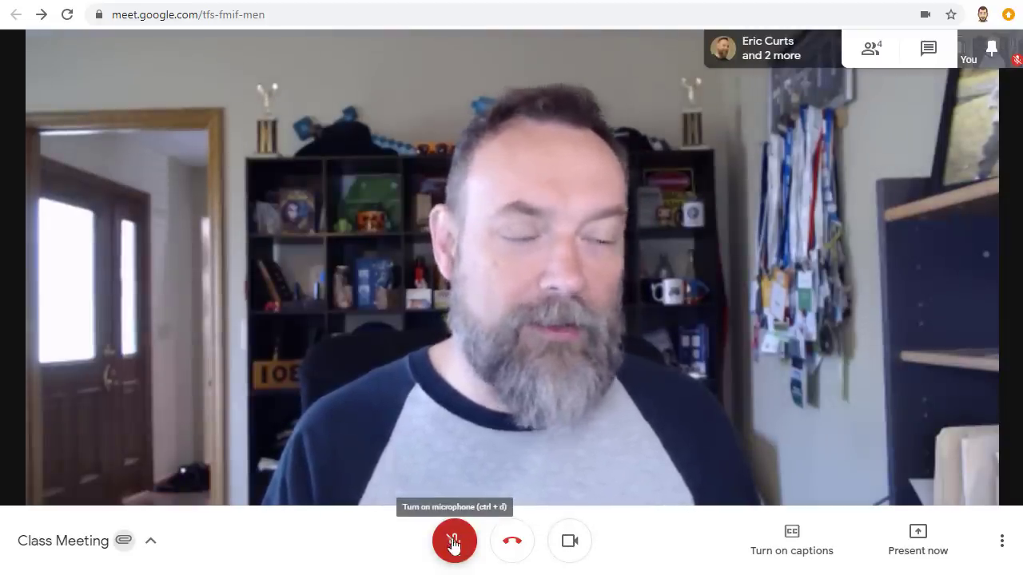
Switch off the camera using the bottom call controls.
left_click(569, 543)
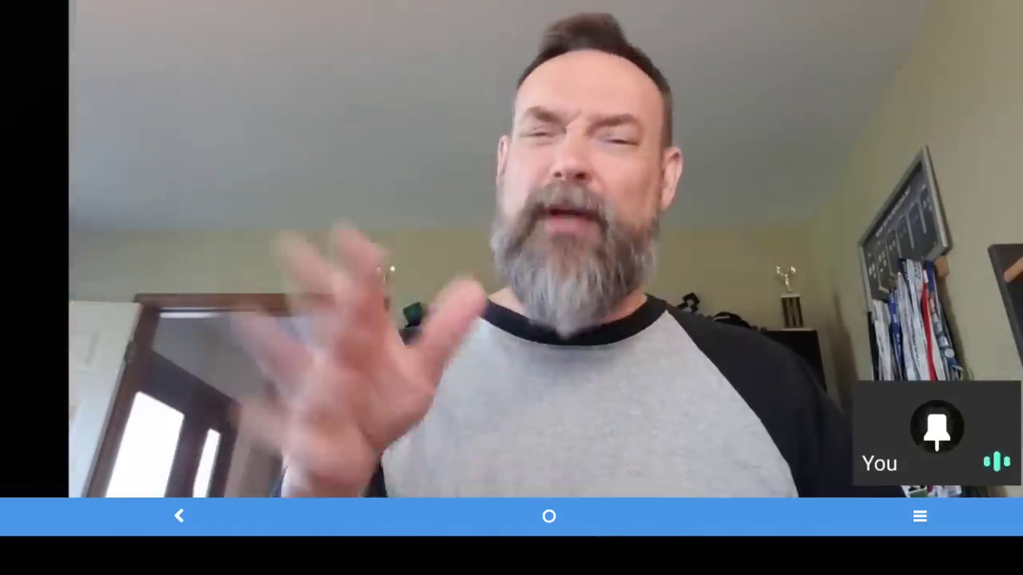
Check the audio output list, cancel keeping wired headphones, then switch on captions with CC.
left_click(485, 303)
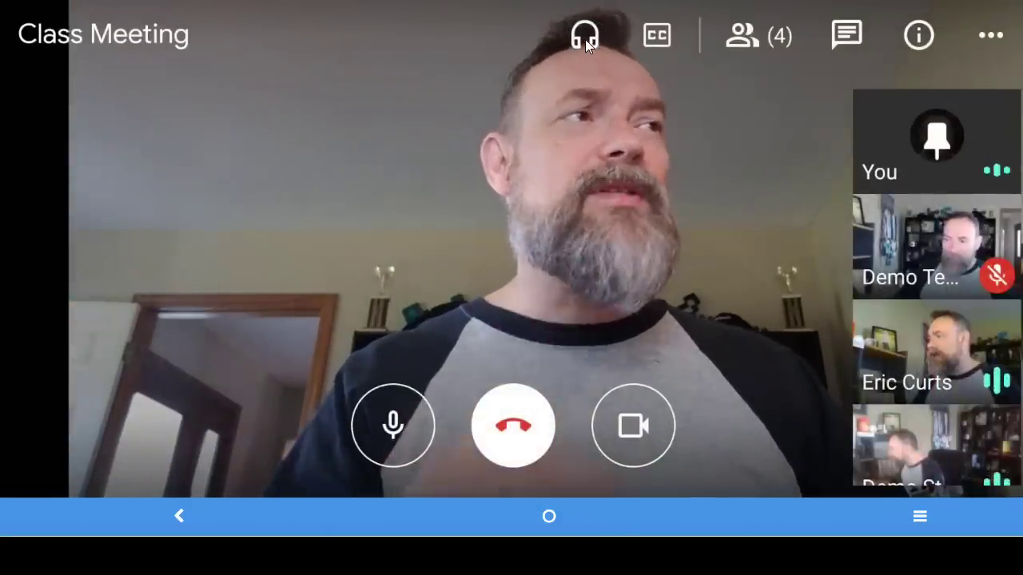
left_click(585, 39)
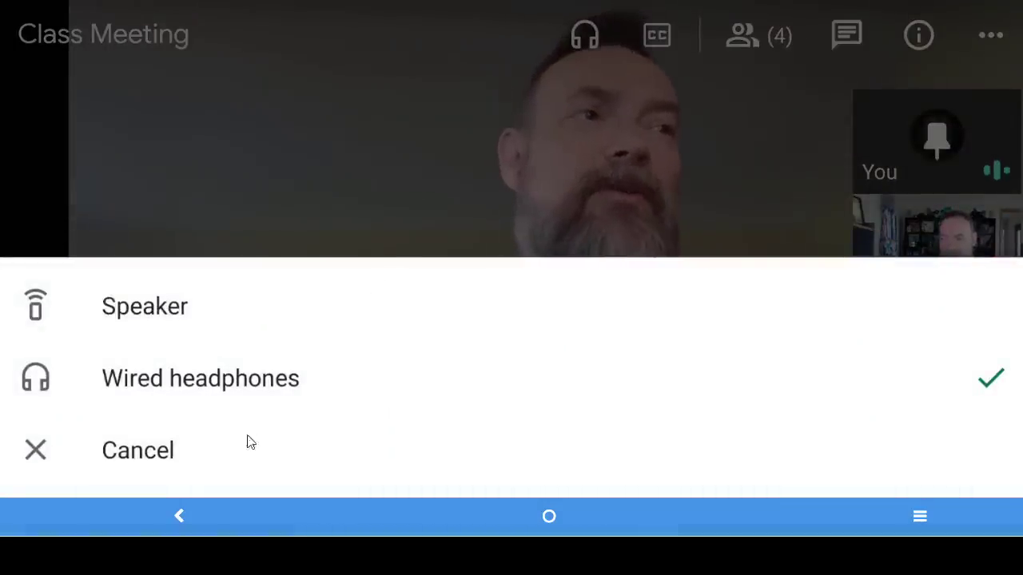
left_click(132, 452)
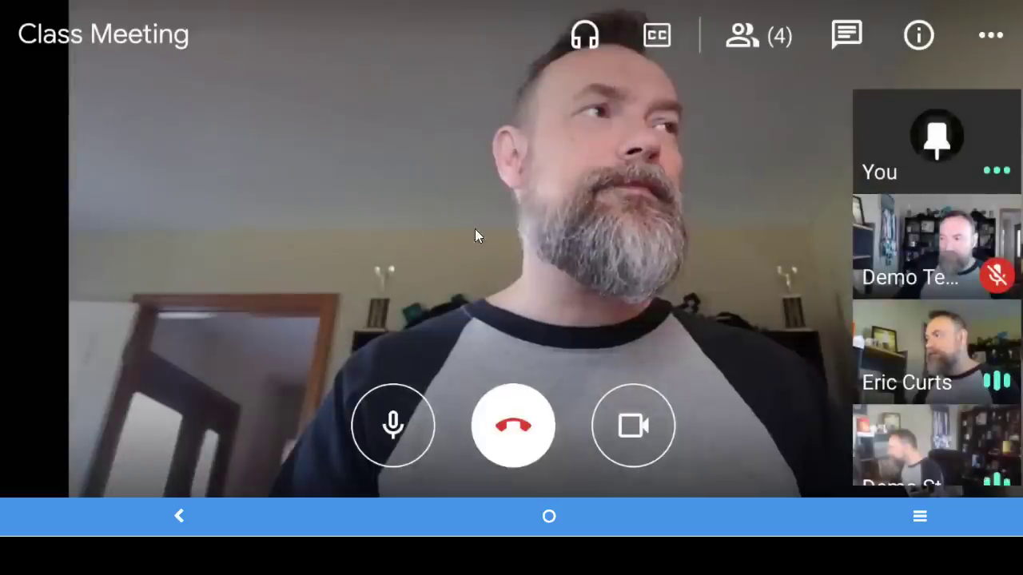
left_click(652, 43)
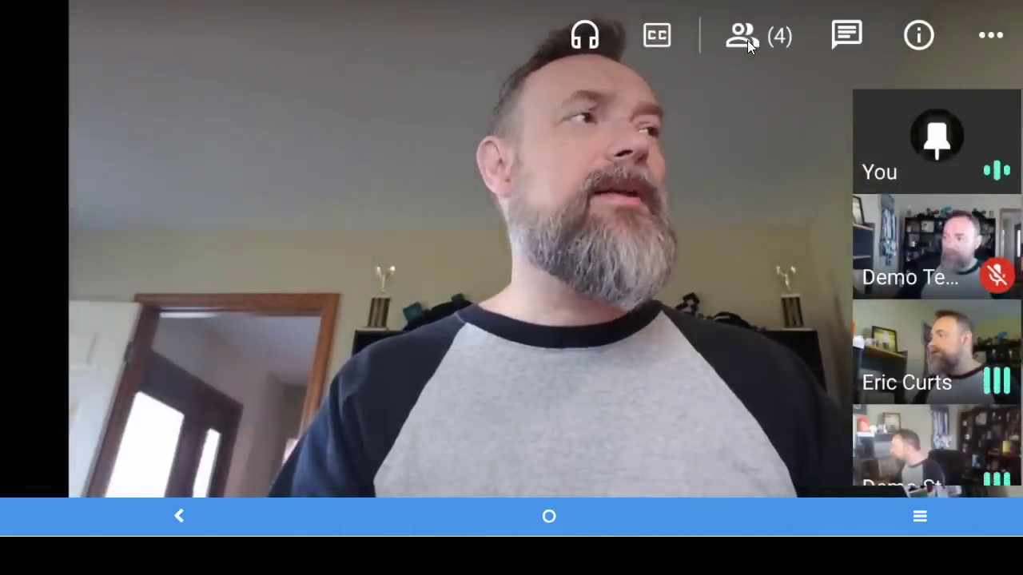
left_click(747, 40)
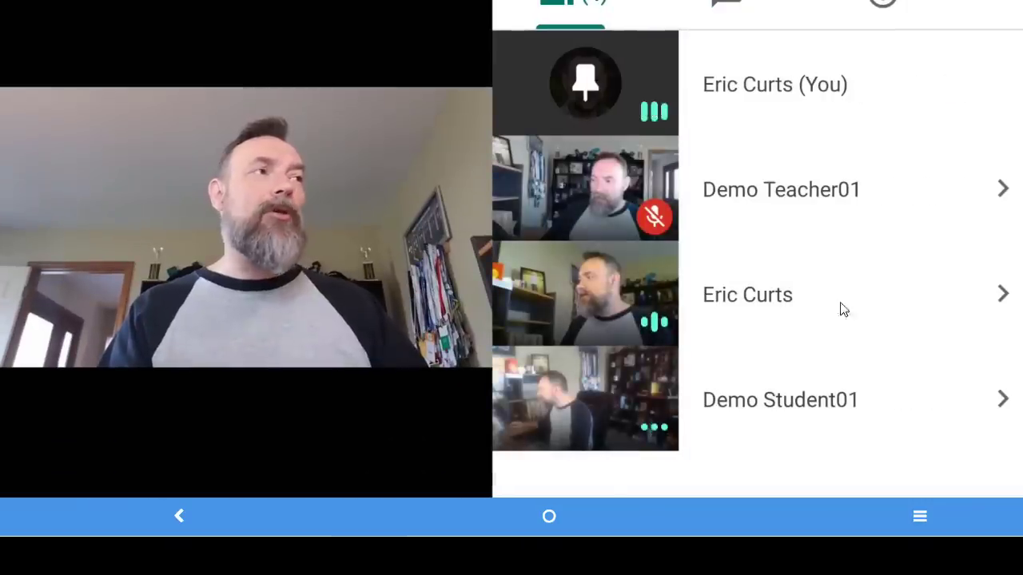
left_click(1006, 298)
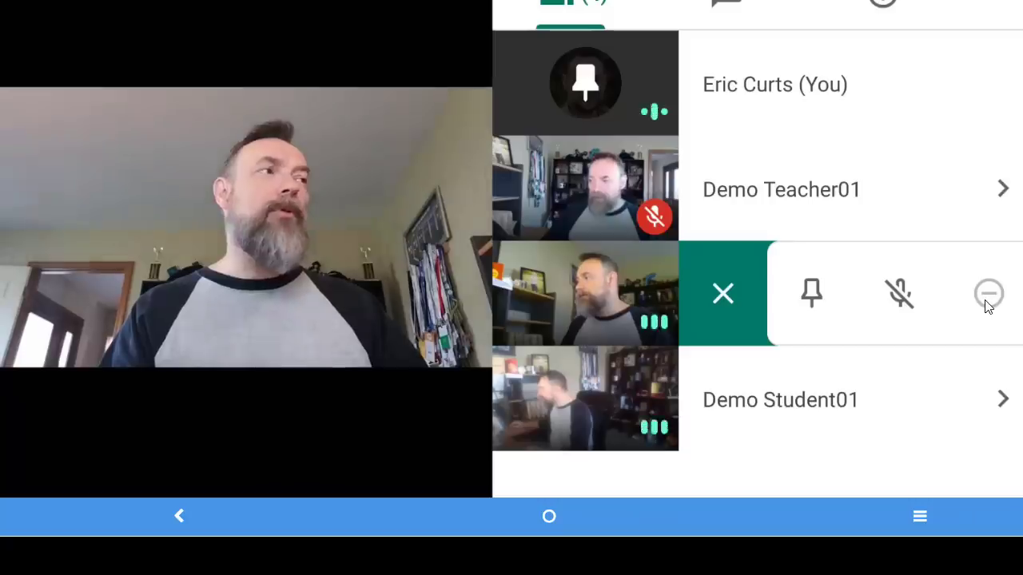
left_click(445, 72)
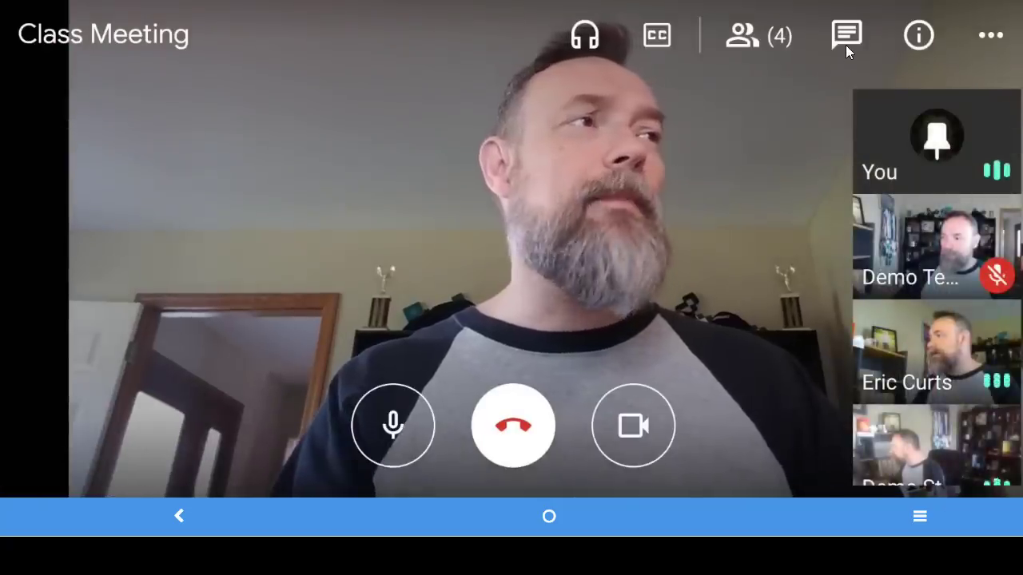
left_click(845, 41)
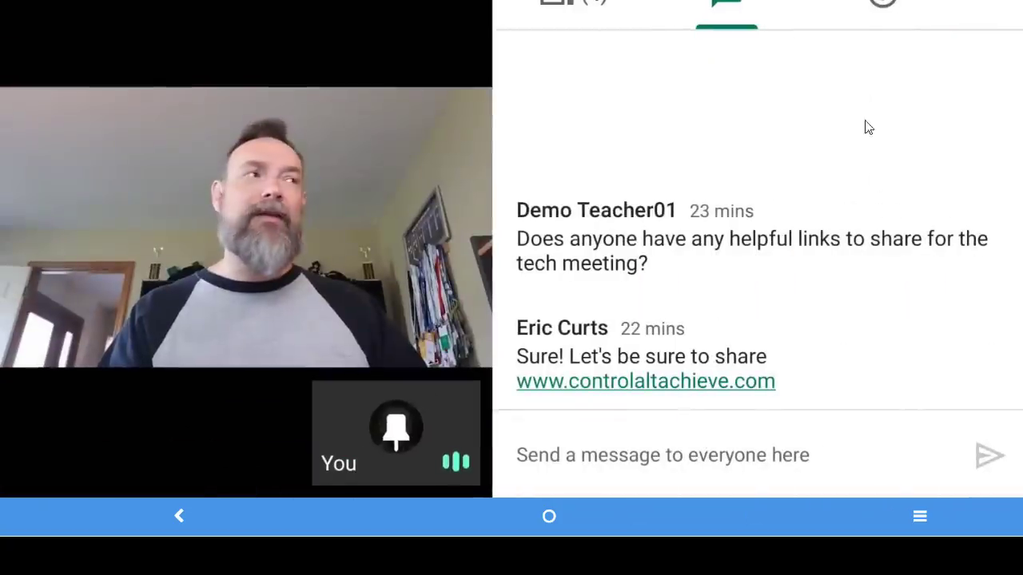
left_click(445, 58)
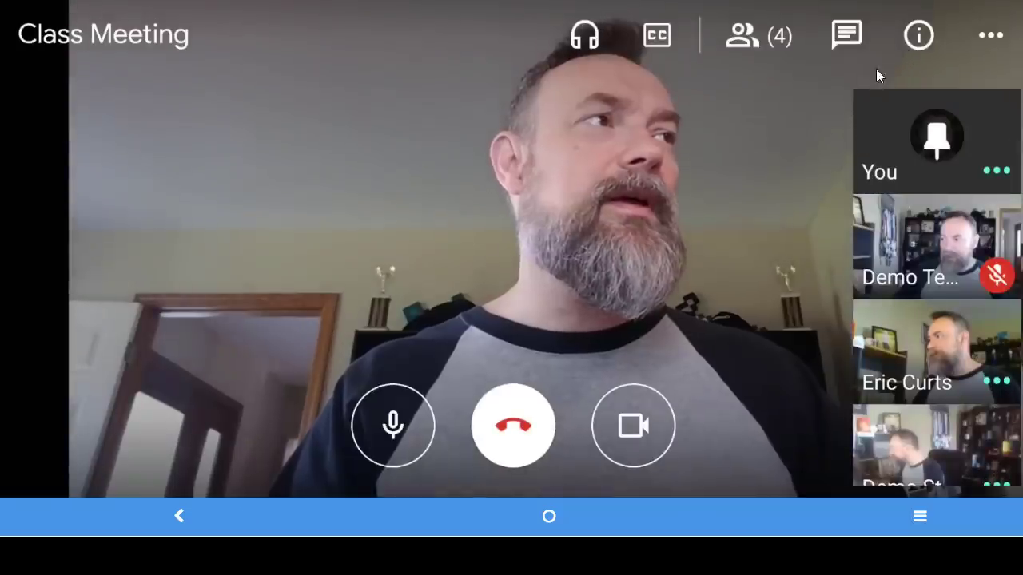
left_click(921, 35)
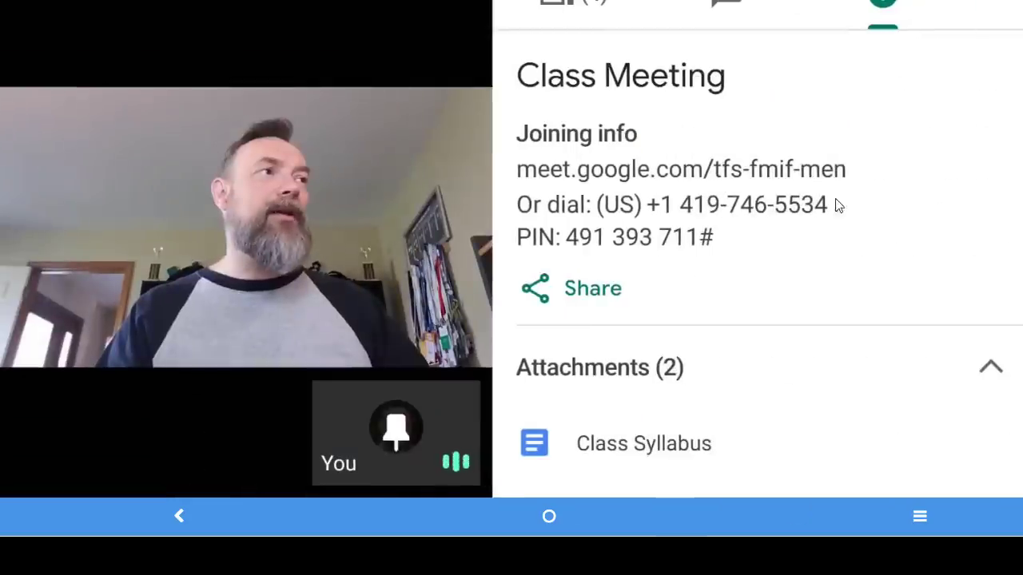
scroll(835, 249, "down", 2)
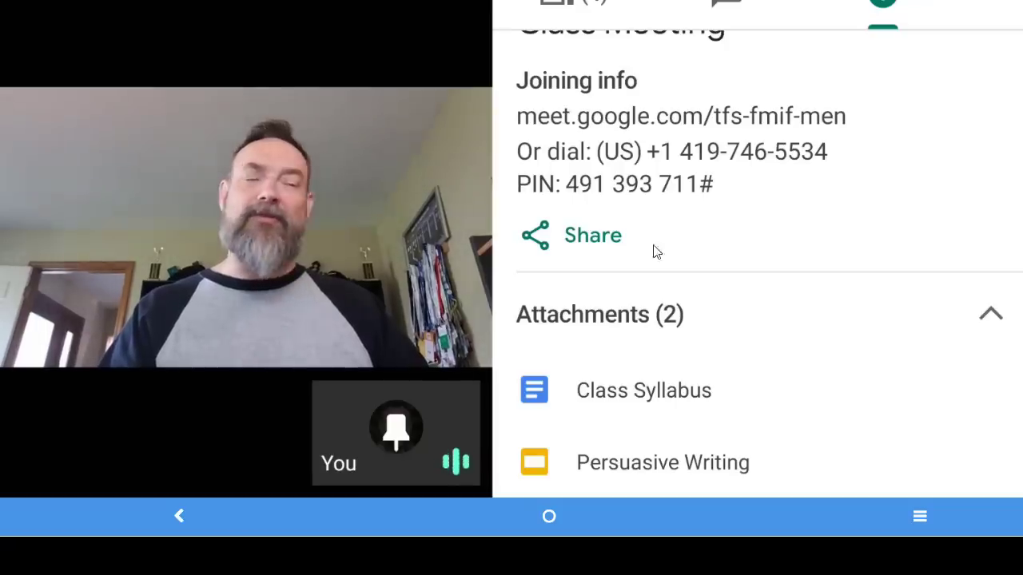
left_click(391, 59)
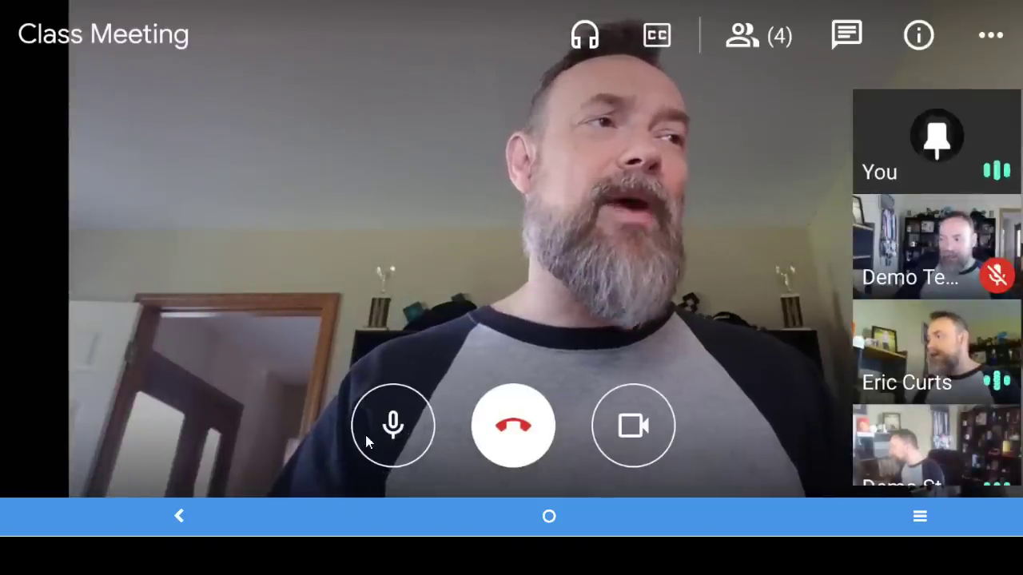
left_click(411, 462)
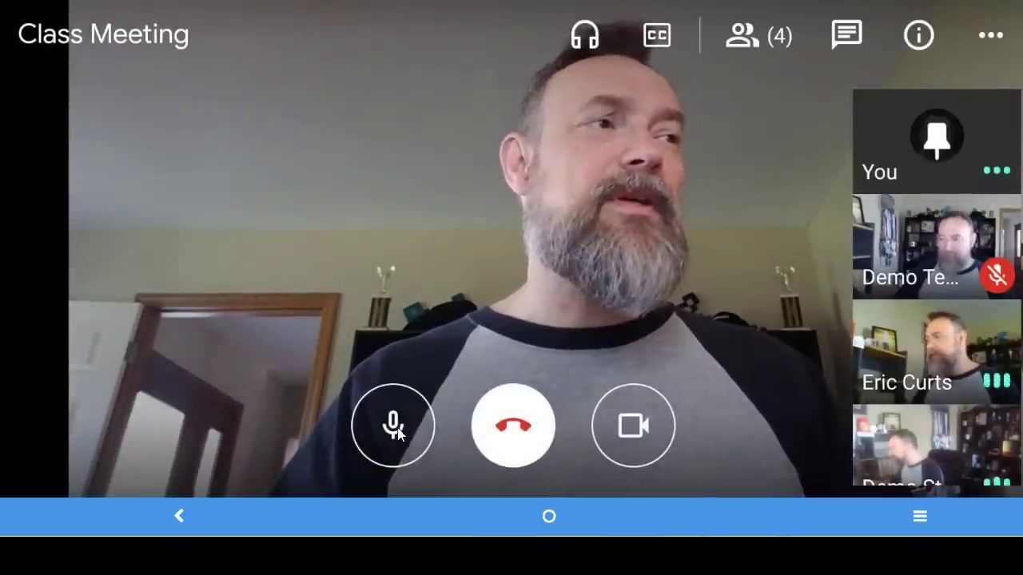
left_click(635, 441)
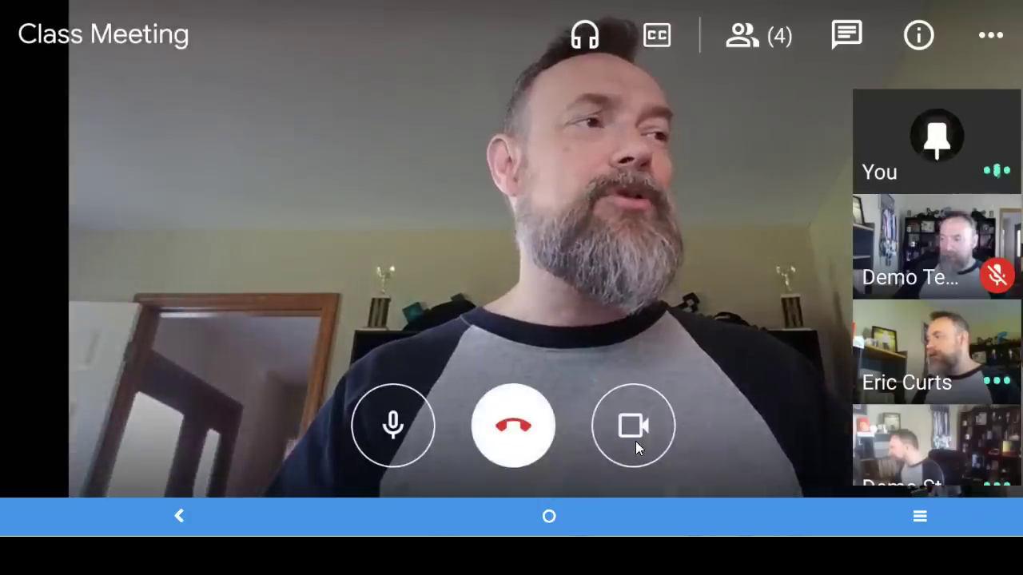
left_click(635, 440)
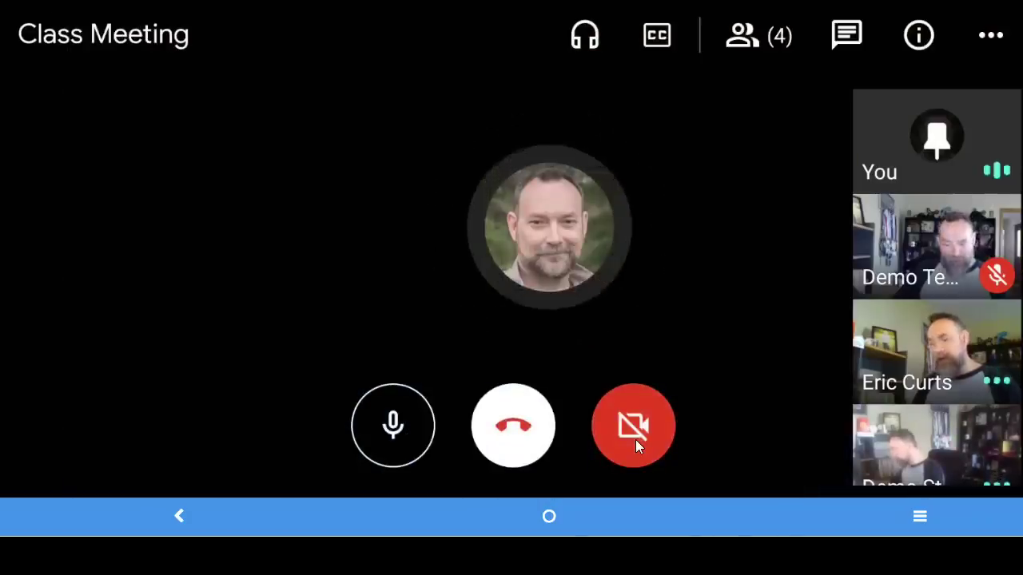
left_click(635, 439)
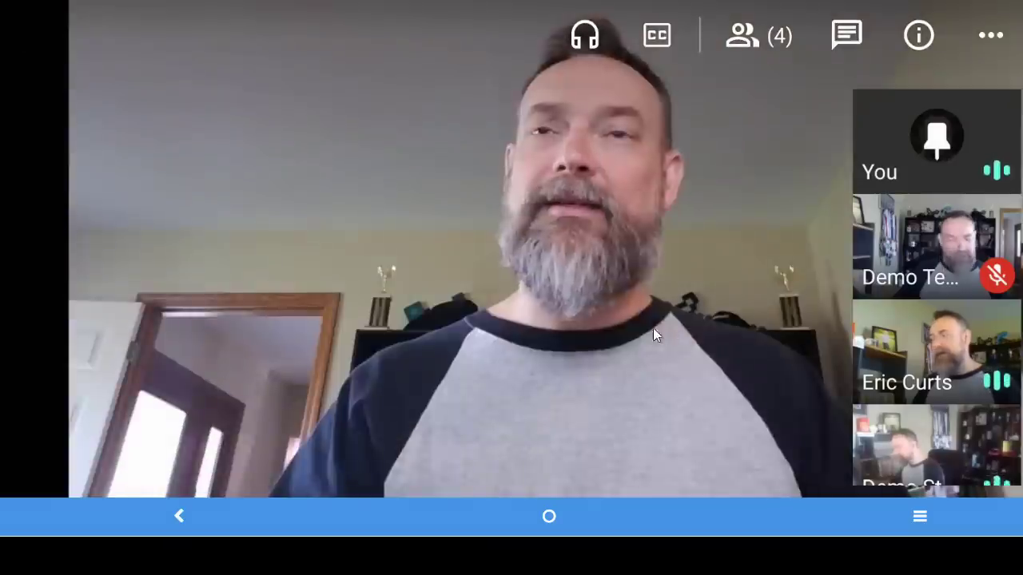
left_click(484, 353)
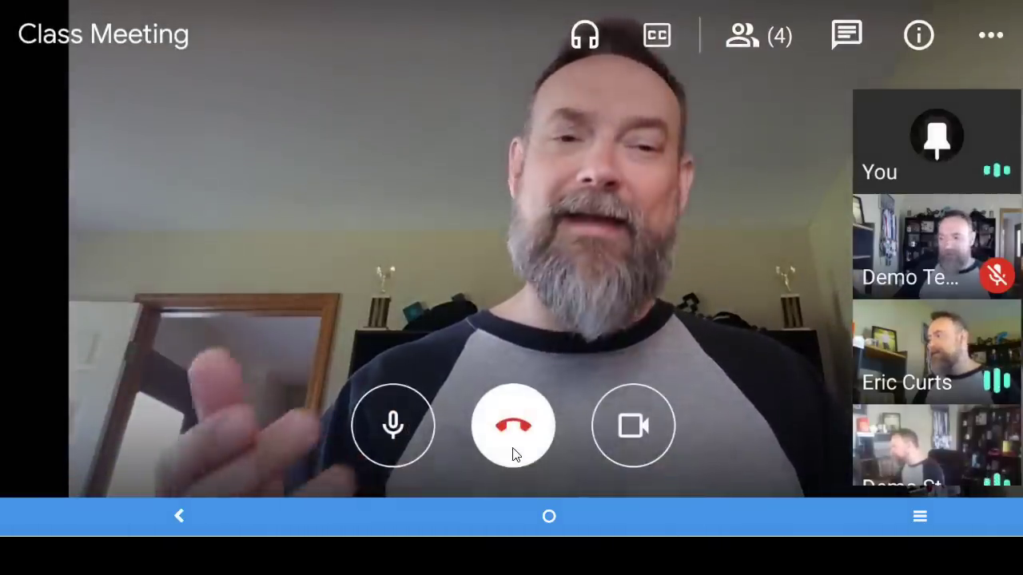